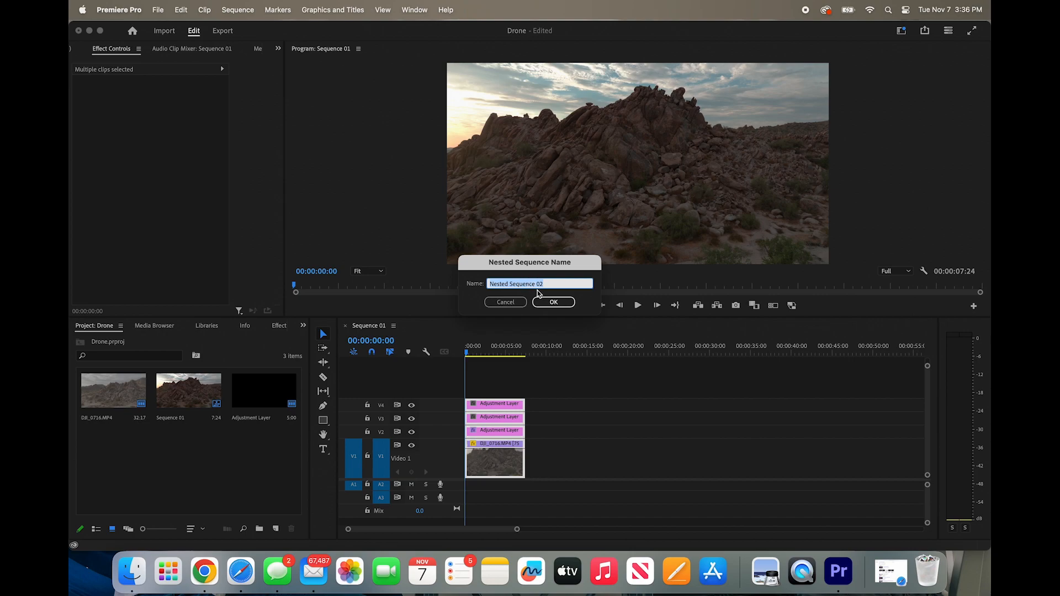
Name the nested sequence Drone and switch to the Captions and Graphics workspace
{"action": "type", "text": "Drone"}
{"action": "key", "text": "Return"}
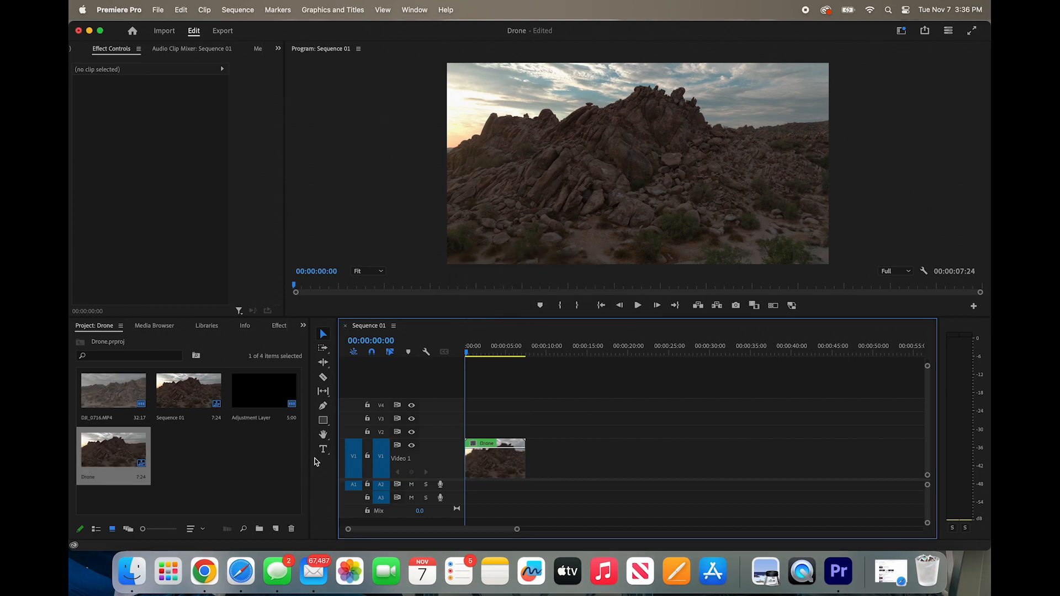
{"action": "left_click", "coordinate": [901, 30]}
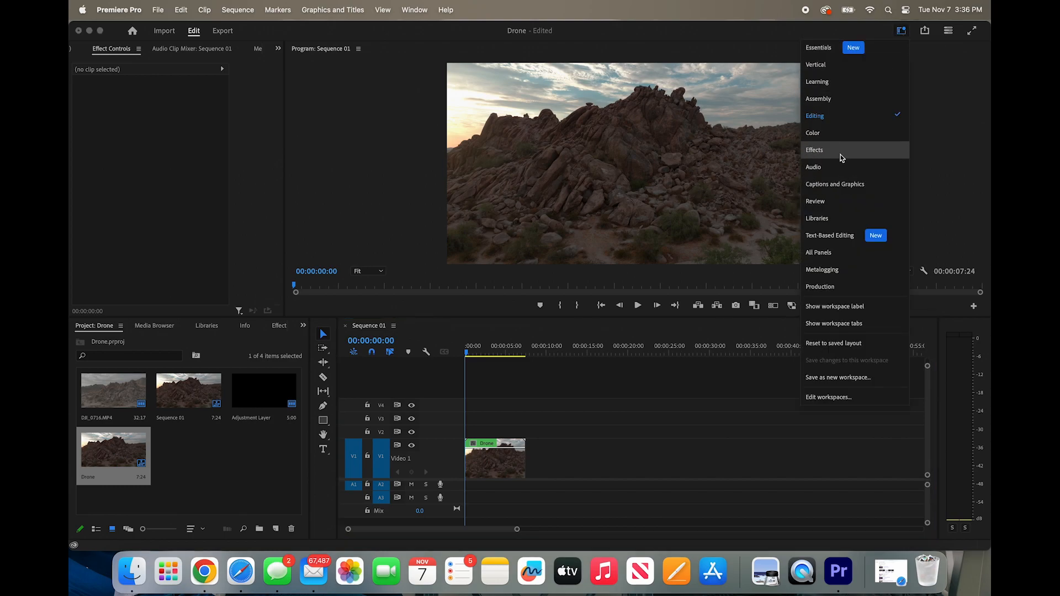
{"action": "left_click", "coordinate": [832, 183]}
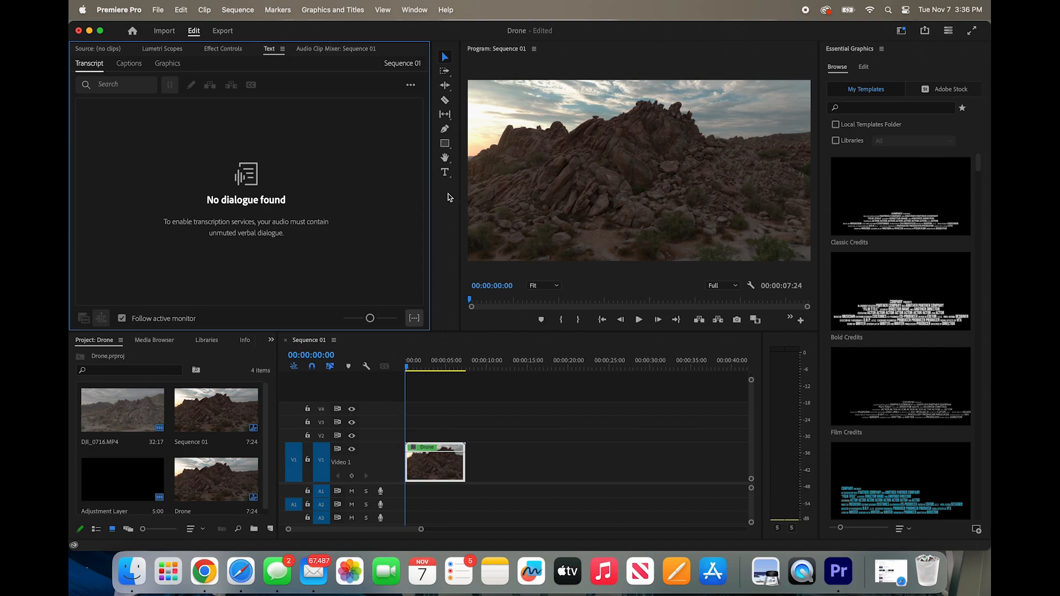
Draw a text box across most of the frame, positioned at about 80, 215, and centre its text horizontally and vertically
{"action": "left_click", "coordinate": [444, 173]}
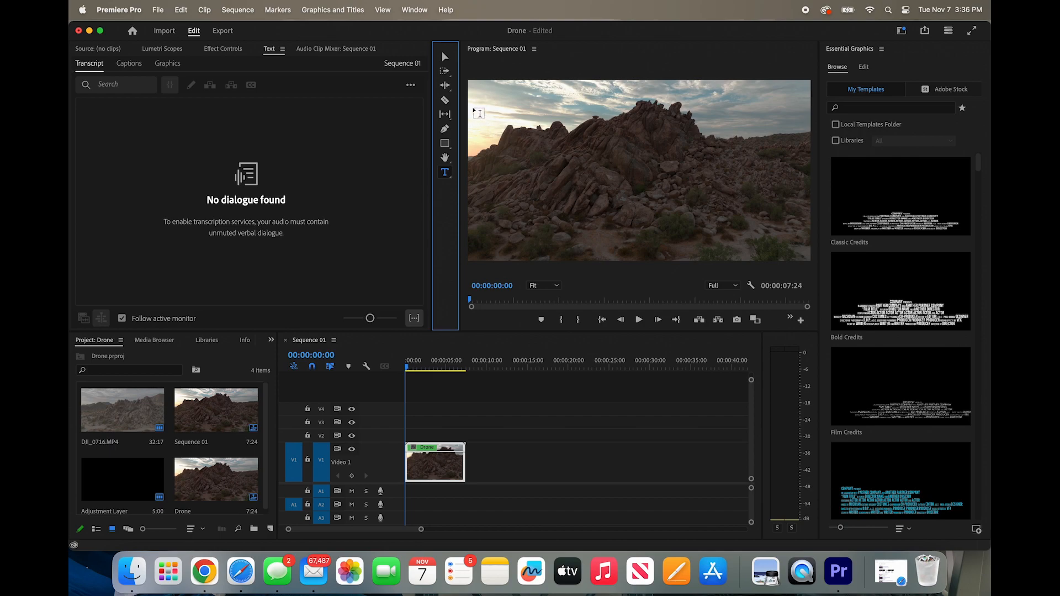
{"action": "left_click_drag", "start_coordinate": [474, 108], "coordinate": [801, 227]}
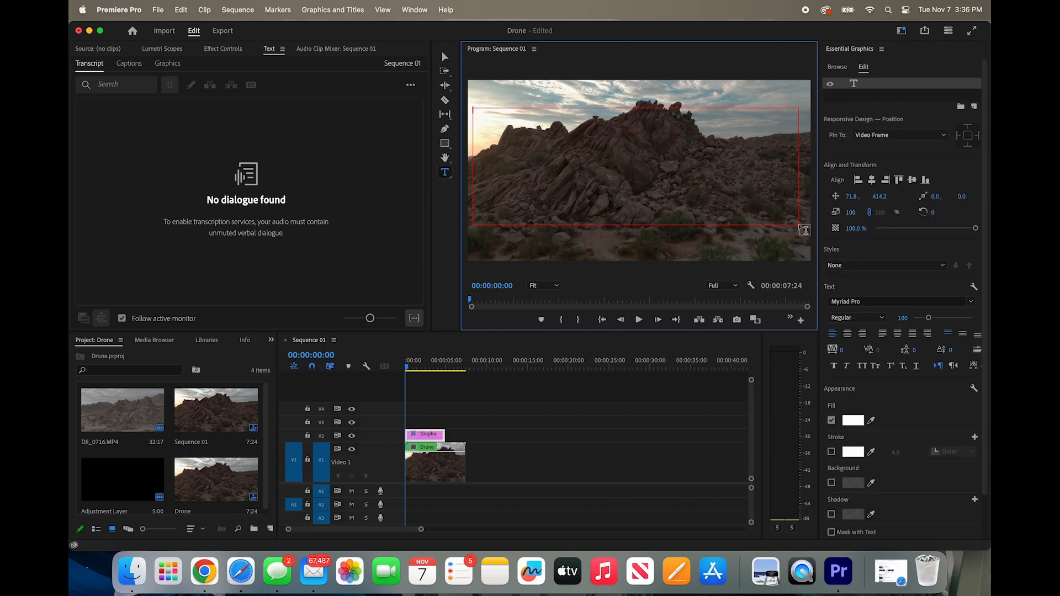
{"action": "key", "text": "super+z"}
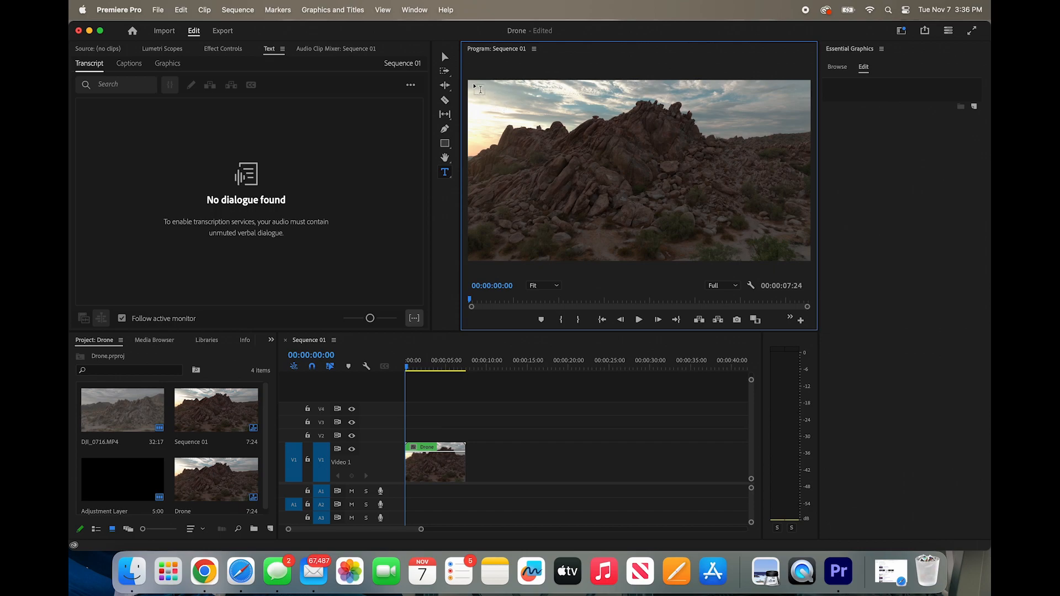
{"action": "left_click_drag", "start_coordinate": [474, 95], "coordinate": [806, 247]}
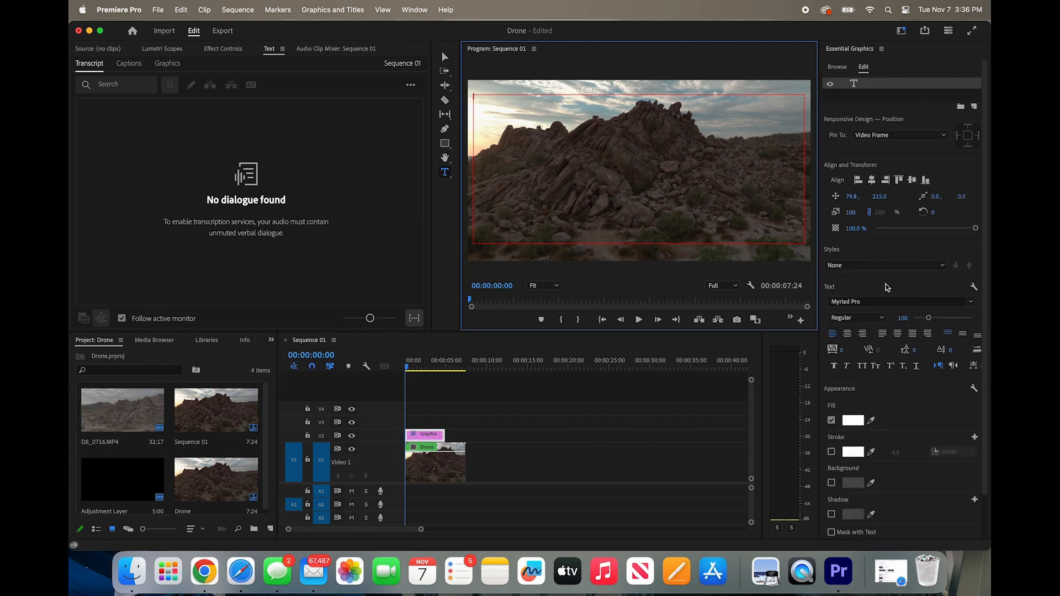
{"action": "left_click", "coordinate": [852, 334]}
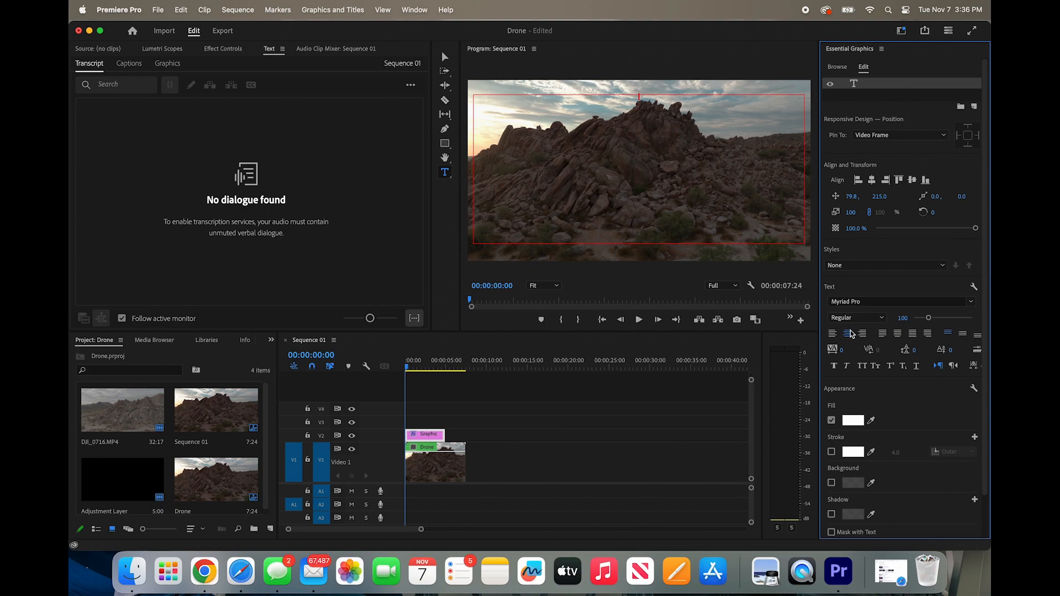
{"action": "left_click", "coordinate": [964, 335]}
Set the title's font size to 400, enter the placeholder letter T and select it
{"action": "scroll", "coordinate": [887, 312], "scroll_direction": "down", "scroll_amount": 2}
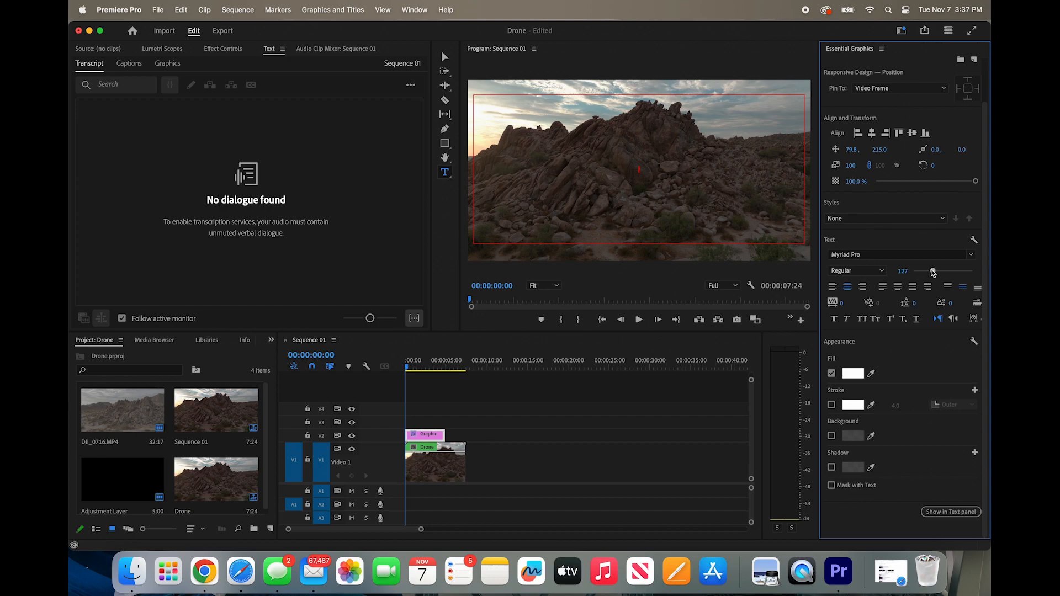
{"action": "left_click_drag", "start_coordinate": [933, 272], "coordinate": [981, 273]}
{"action": "type", "text": "T"}
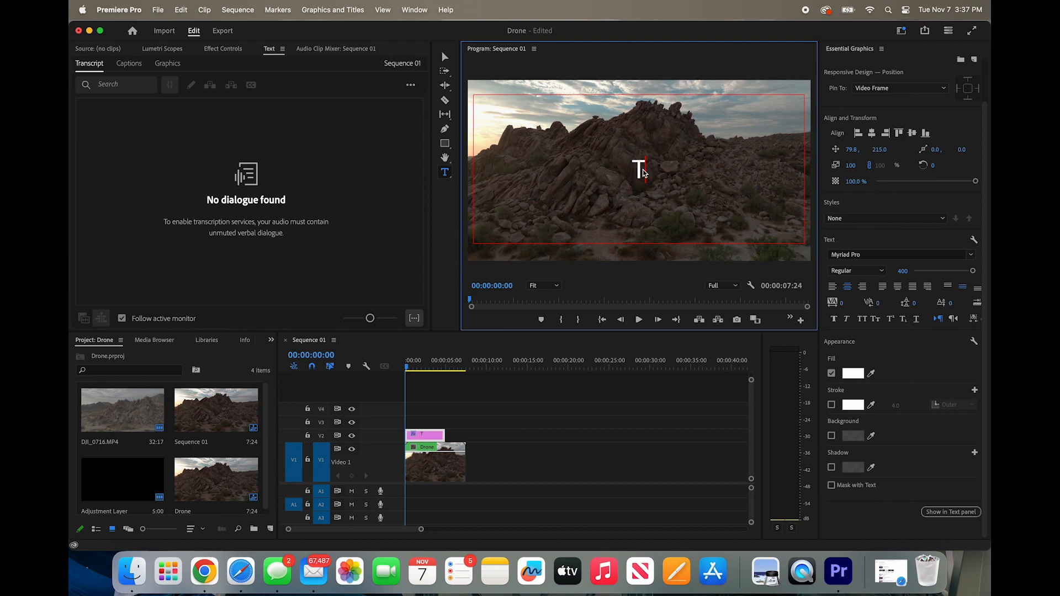
{"action": "left_click_drag", "start_coordinate": [644, 170], "coordinate": [626, 168]}
Try Noto Sans Armenian as the font for the placeholder letter
{"action": "left_click", "coordinate": [879, 257]}
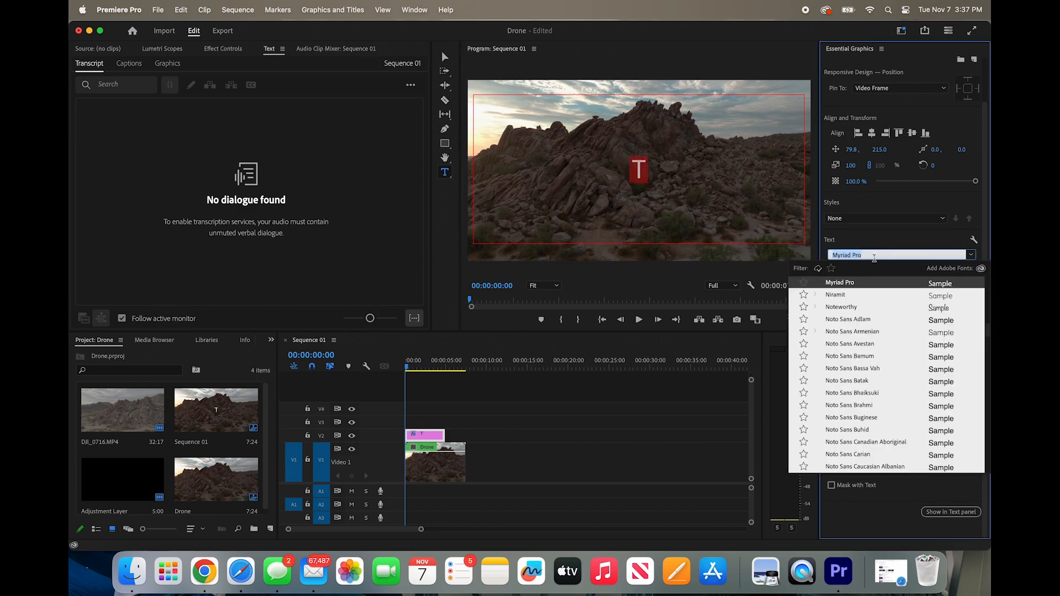
{"action": "scroll", "coordinate": [859, 358], "scroll_direction": "down", "scroll_amount": 1}
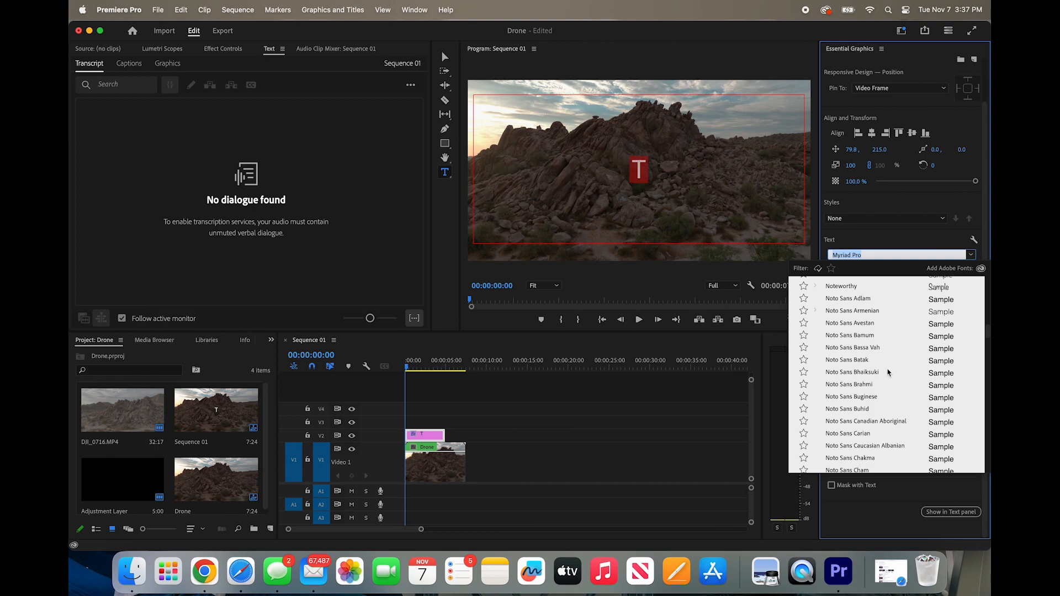
{"action": "scroll", "coordinate": [889, 374], "scroll_direction": "down", "scroll_amount": 2}
{"action": "scroll", "coordinate": [888, 416], "scroll_direction": "up", "scroll_amount": 1}
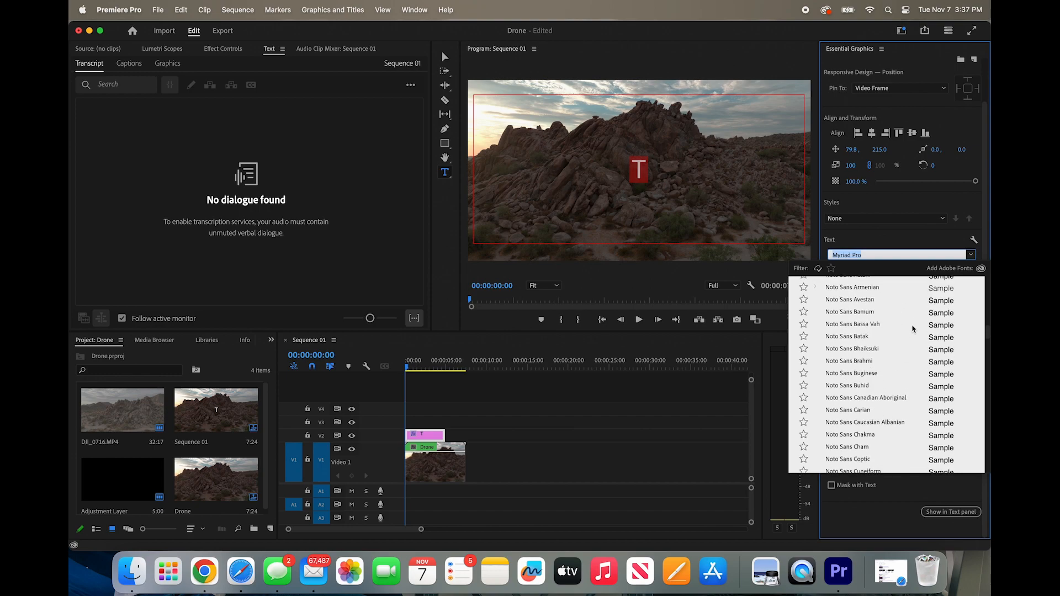
{"action": "left_click", "coordinate": [910, 291]}
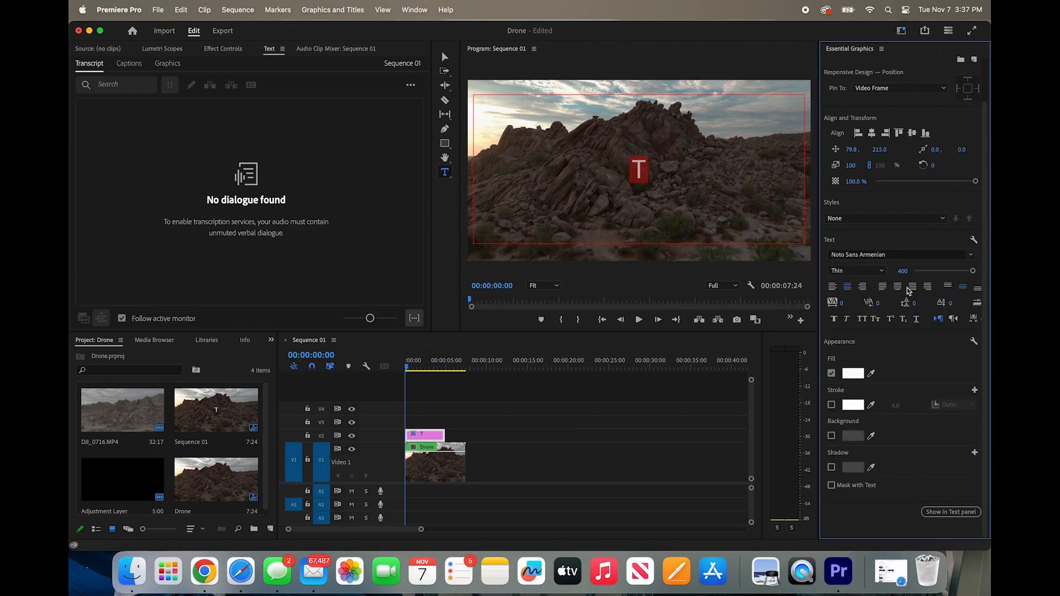
Change the placeholder letter's font to PT Mono
{"action": "left_click", "coordinate": [902, 255]}
{"action": "scroll", "coordinate": [908, 359], "scroll_direction": "down", "scroll_amount": 10}
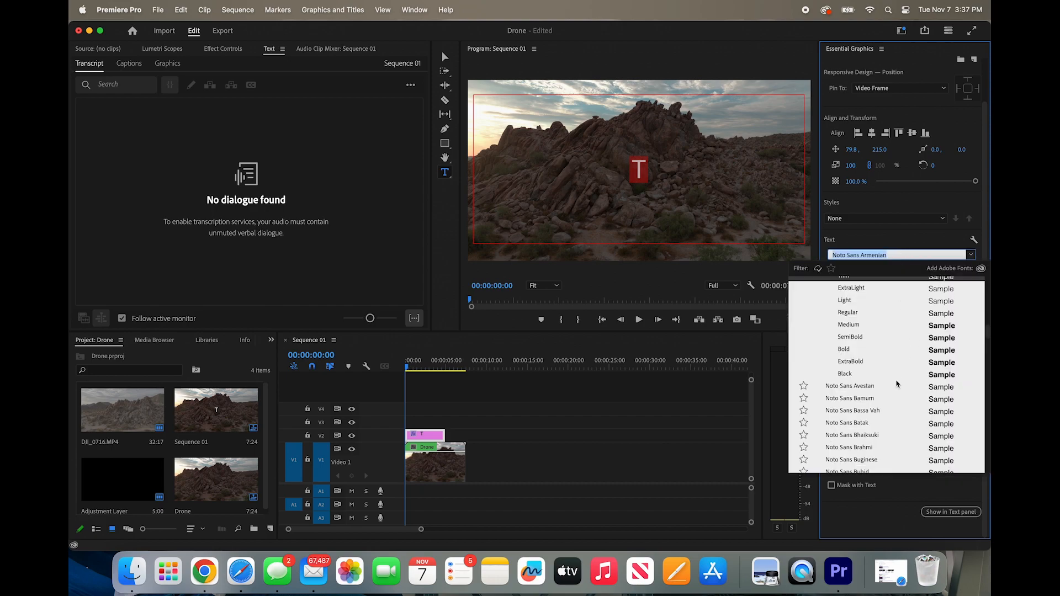
{"action": "scroll", "coordinate": [898, 384], "scroll_direction": "down", "scroll_amount": 10}
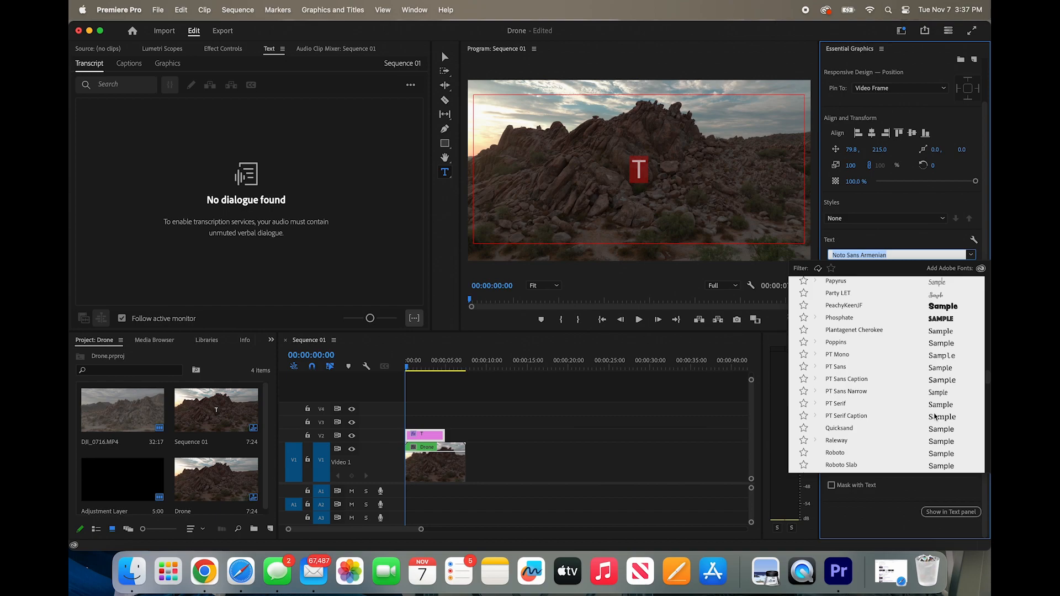
{"action": "left_click", "coordinate": [934, 357]}
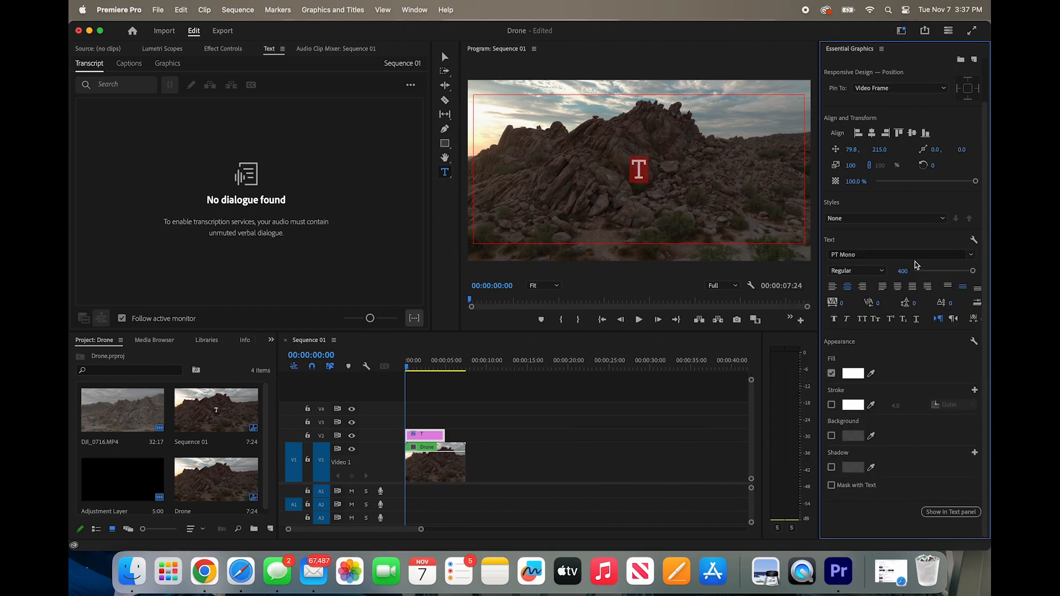
Replace the placeholder letter with the title "Girl Scout" and move its clip up to track V3
{"action": "left_click", "coordinate": [690, 212]}
{"action": "type", "text": "G"}
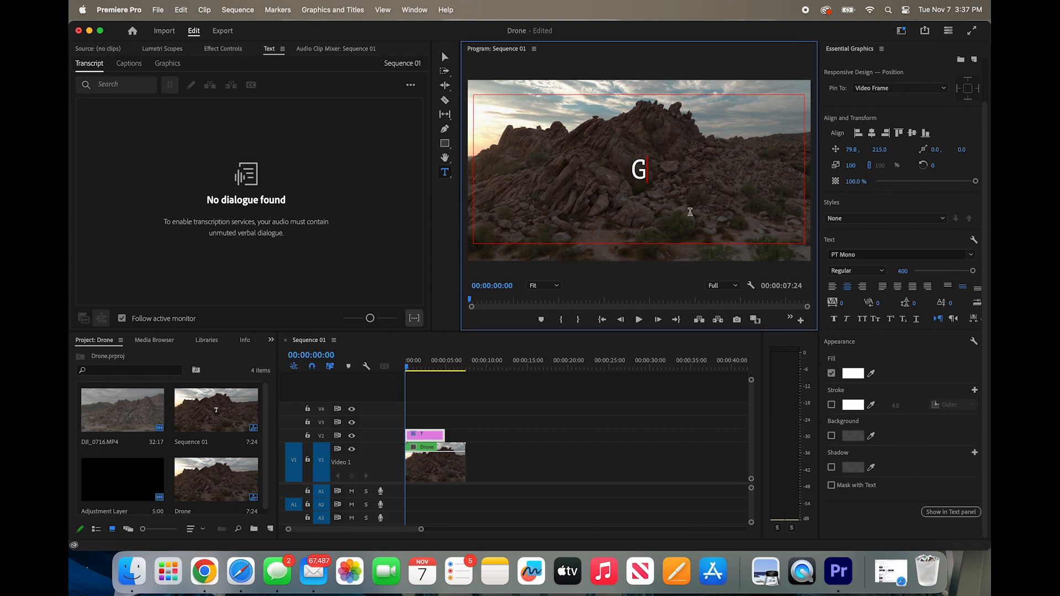
{"action": "type", "text": "irl Scoit"}
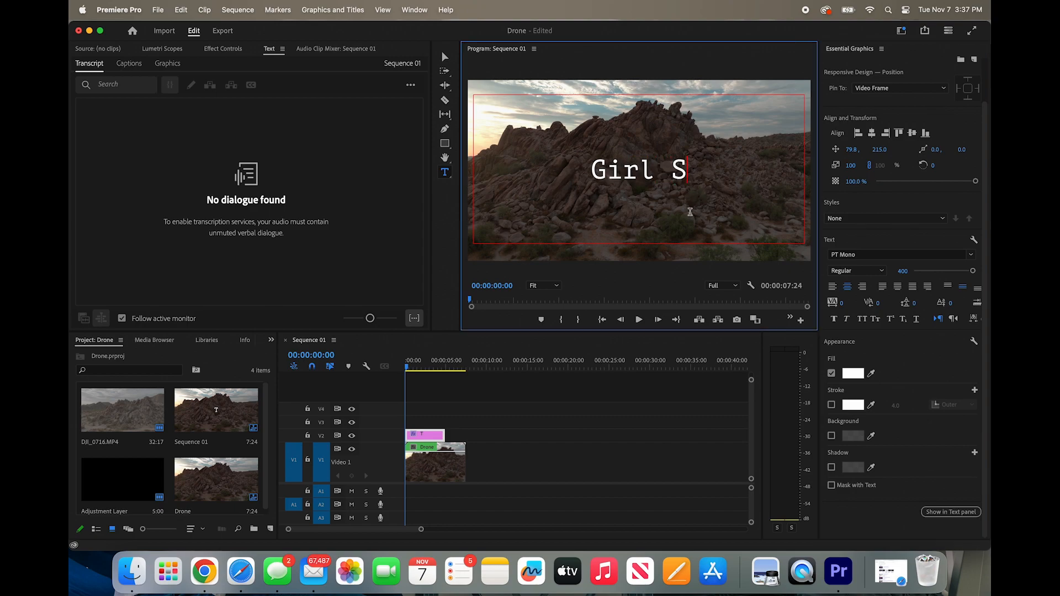
{"action": "key", "text": "BackSpace"}
{"action": "key", "text": "BackSpace"}
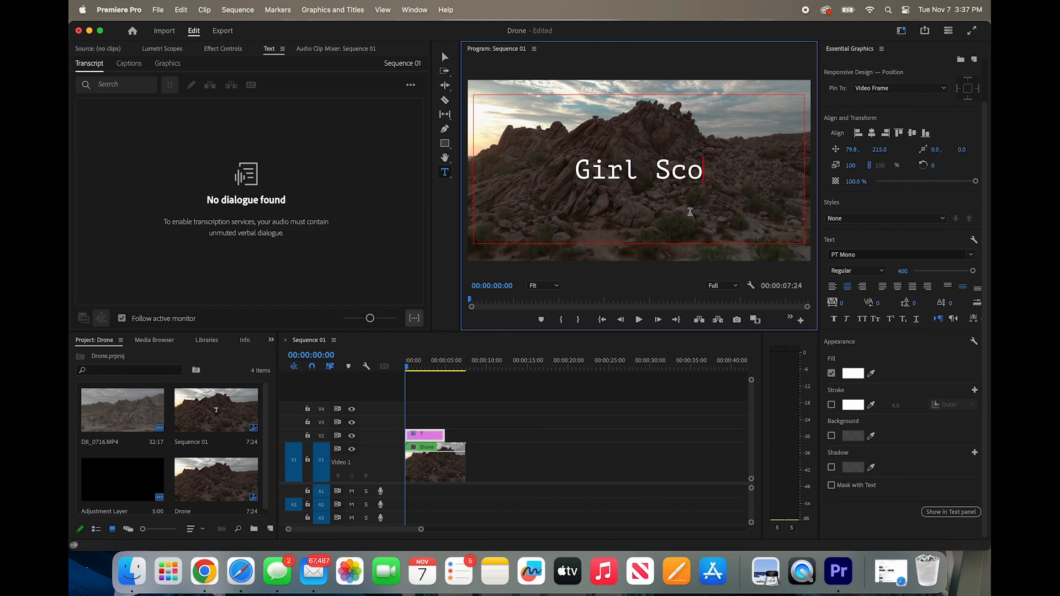
{"action": "type", "text": "ut"}
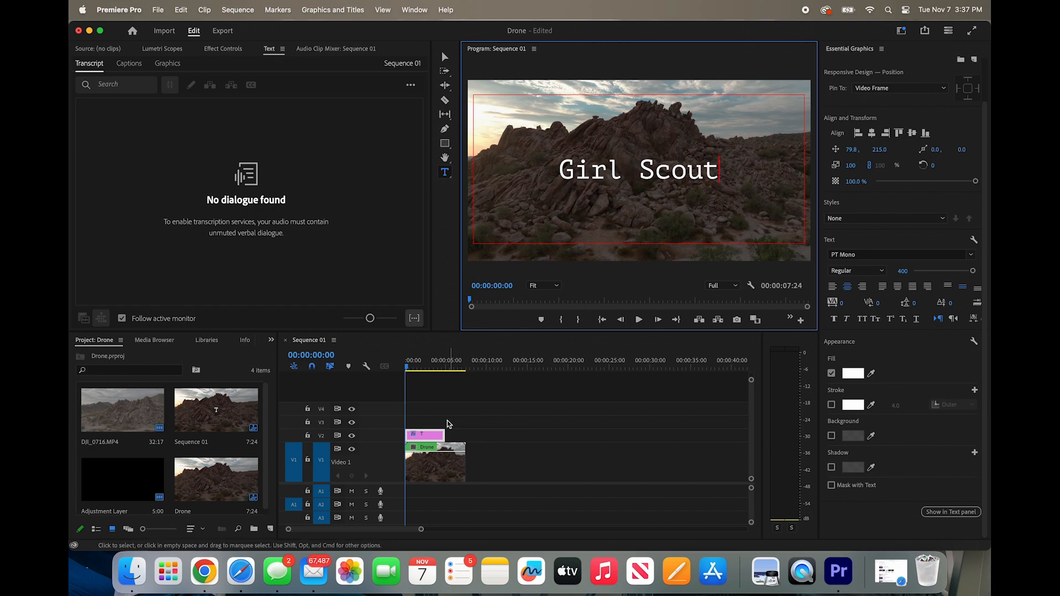
{"action": "left_click", "coordinate": [429, 435]}
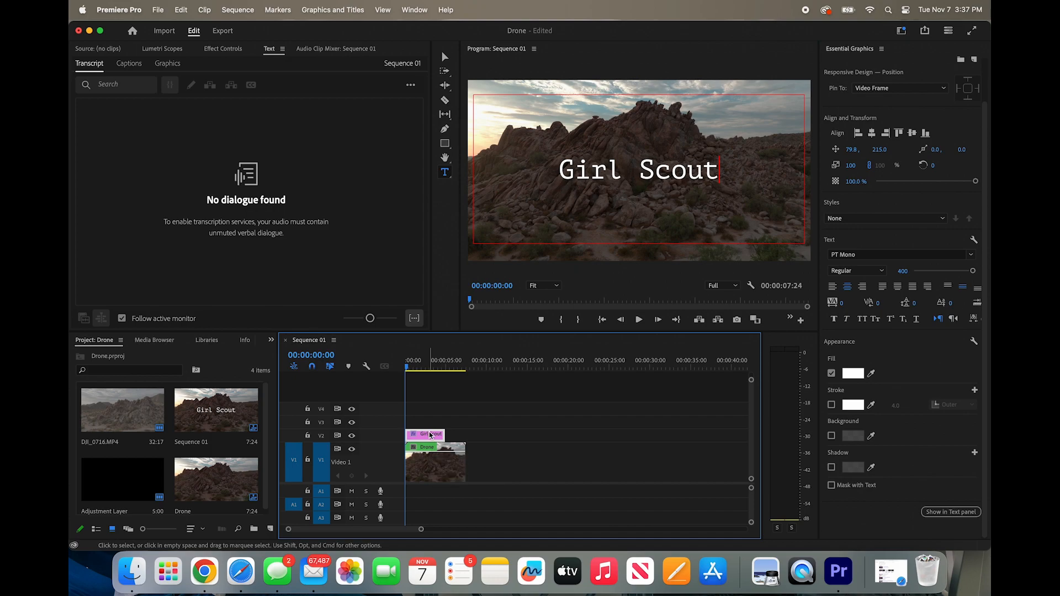
{"action": "left_click_drag", "start_coordinate": [430, 435], "coordinate": [431, 422]}
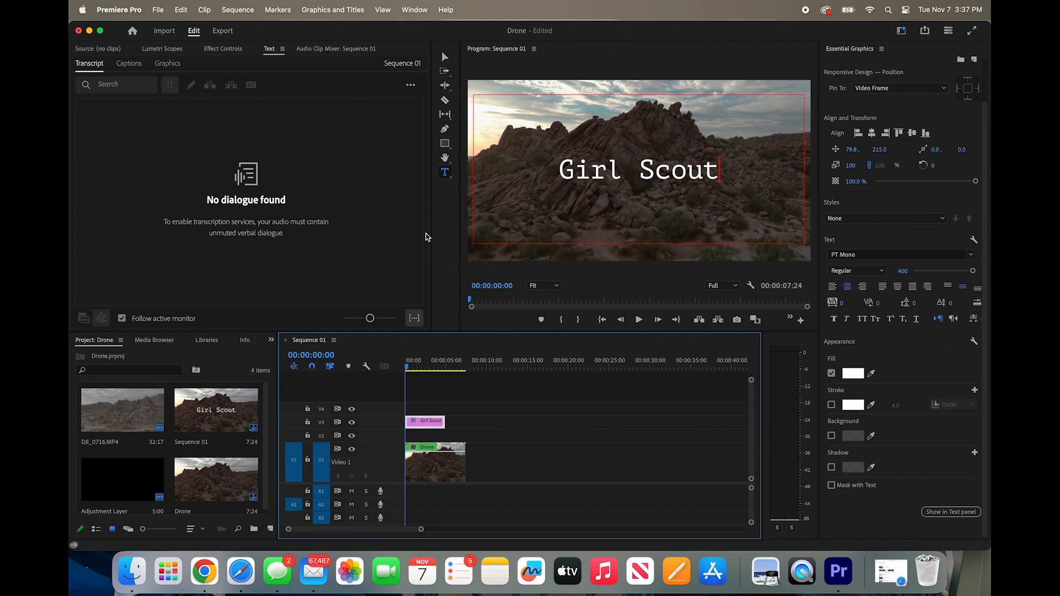
Add a vertically centred text box below "Girl Scout" at about 1260, 1624, justify it with the last line centred, and enter "Mountain"
{"action": "left_click_drag", "start_coordinate": [553, 252], "coordinate": [598, 214]}
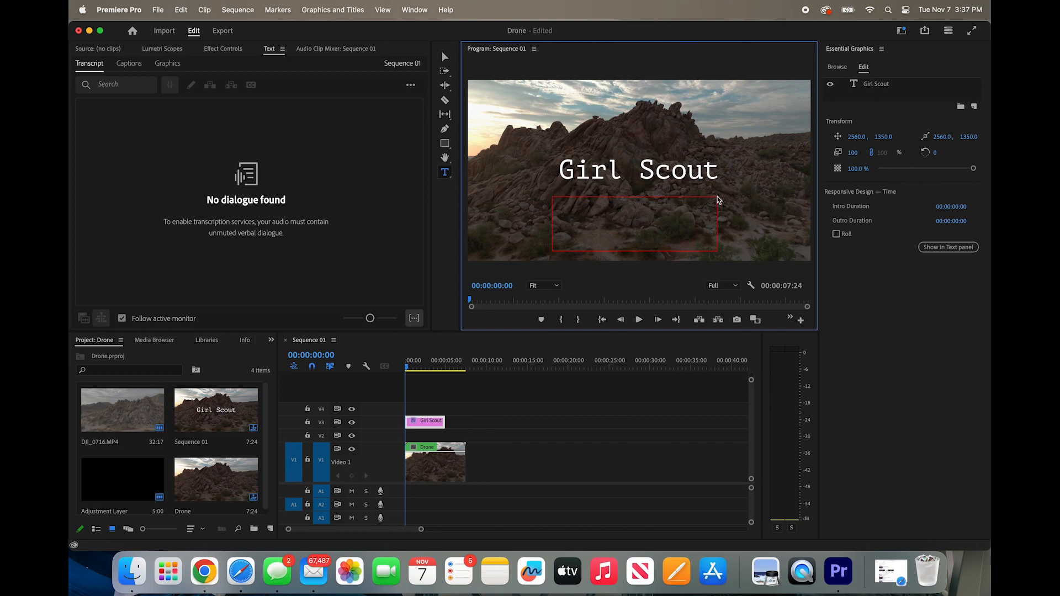
{"action": "left_click_drag", "start_coordinate": [717, 196], "coordinate": [729, 193]}
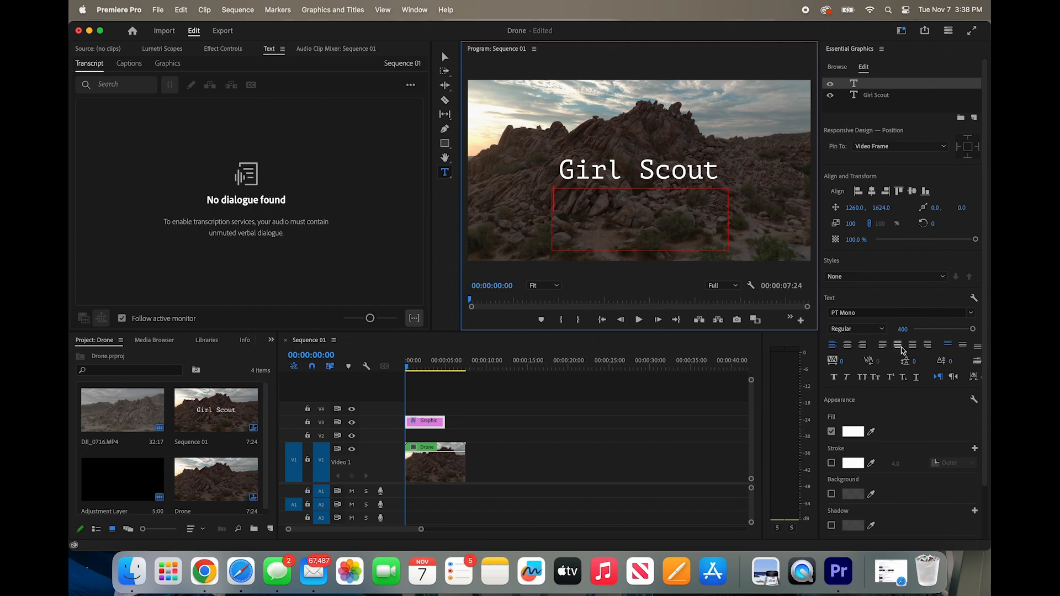
{"action": "left_click", "coordinate": [964, 345]}
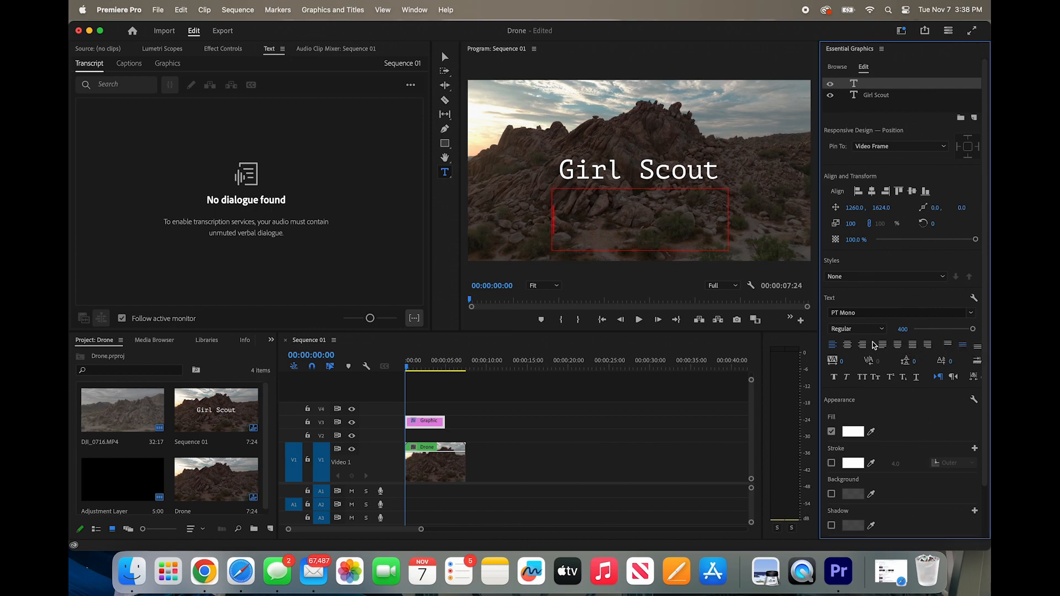
{"action": "left_click", "coordinate": [849, 346]}
{"action": "type", "text": "Mounta"}
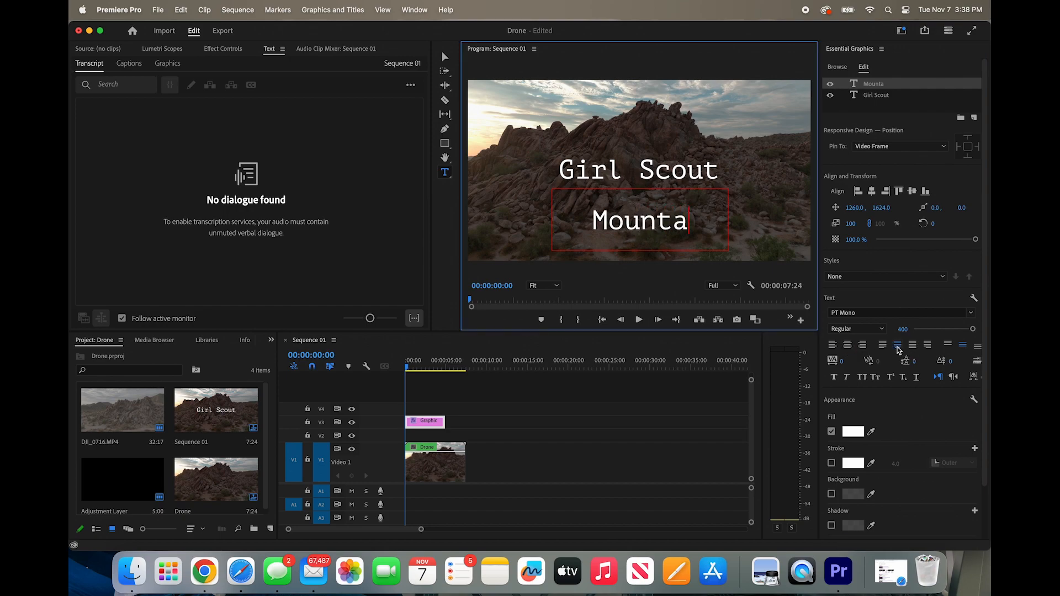
{"action": "type", "text": "in"}
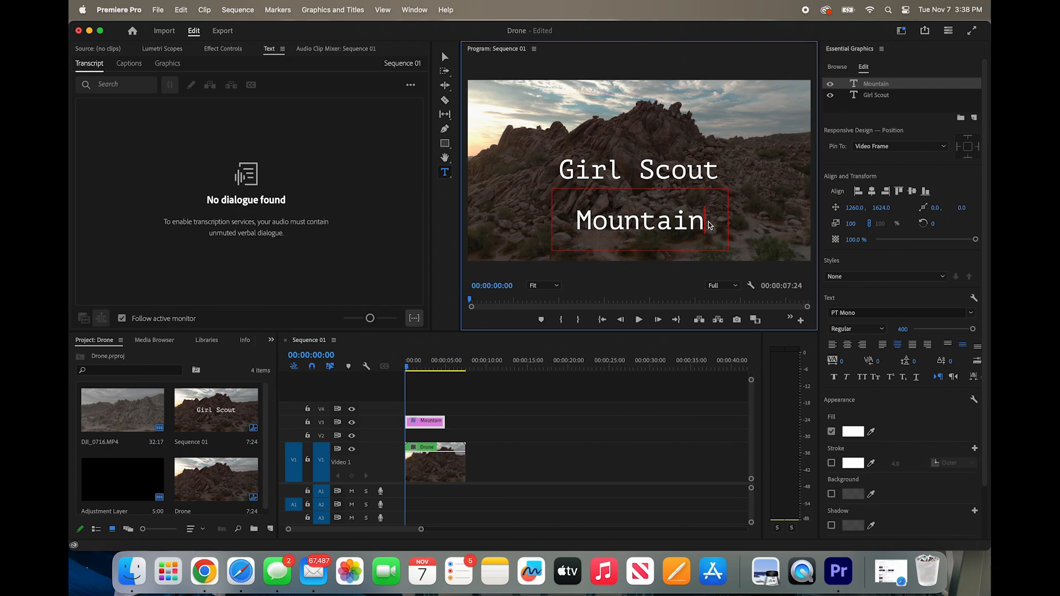
Apply faux bold to the whole word "Mountain"
{"action": "left_click_drag", "start_coordinate": [712, 224], "coordinate": [571, 218]}
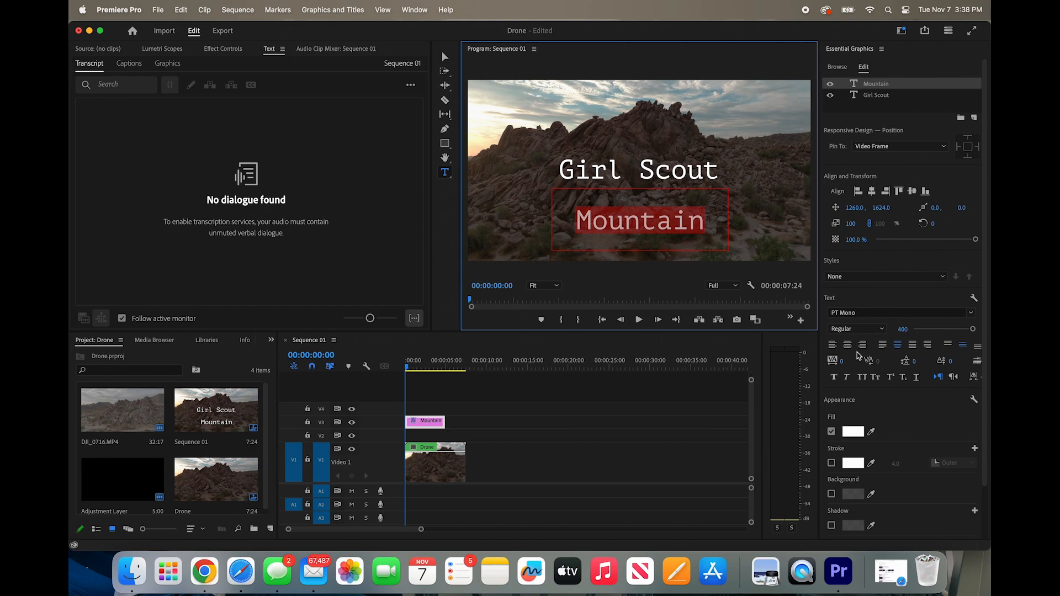
{"action": "scroll", "coordinate": [874, 385], "scroll_direction": "down", "scroll_amount": 2}
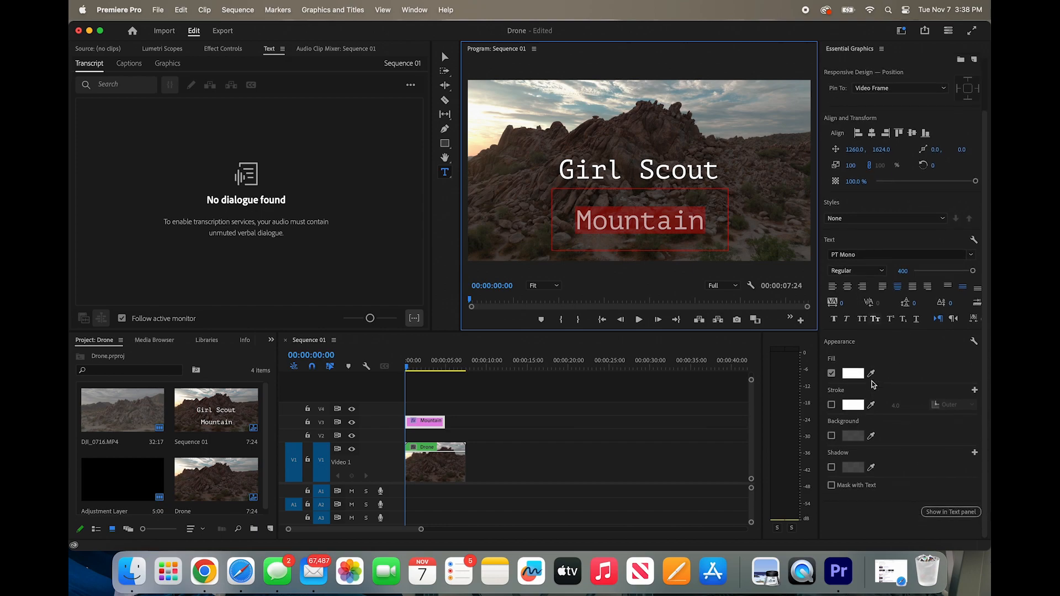
{"action": "scroll", "coordinate": [874, 385], "scroll_direction": "up", "scroll_amount": 2}
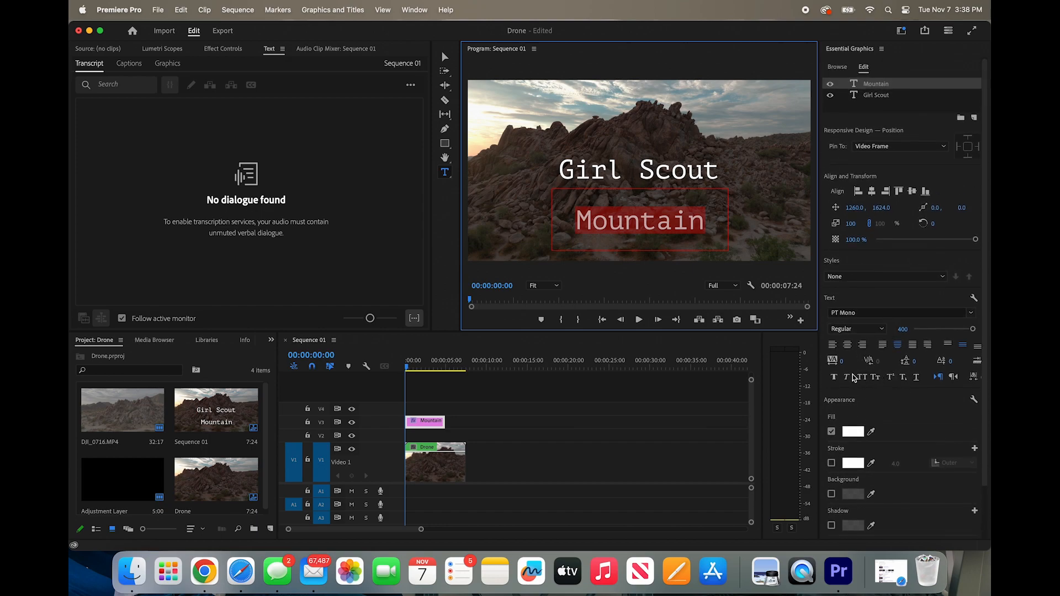
{"action": "left_click", "coordinate": [836, 379]}
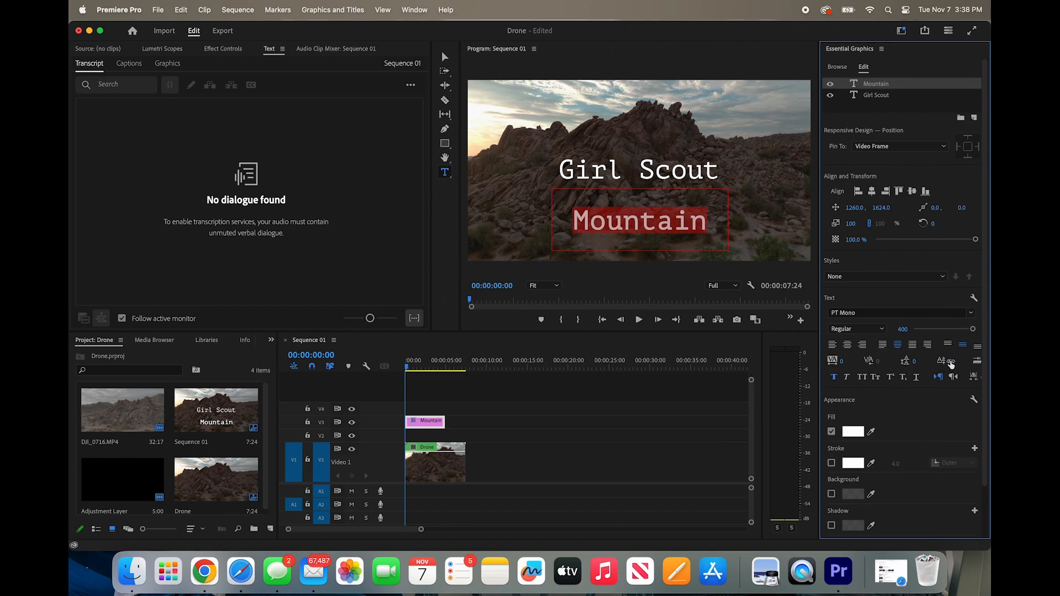
Widen the letter spacing of "Mountain" by setting its tracking to 180
{"action": "left_click_drag", "start_coordinate": [951, 361], "coordinate": [969, 362]}
{"action": "key", "text": "super+z"}
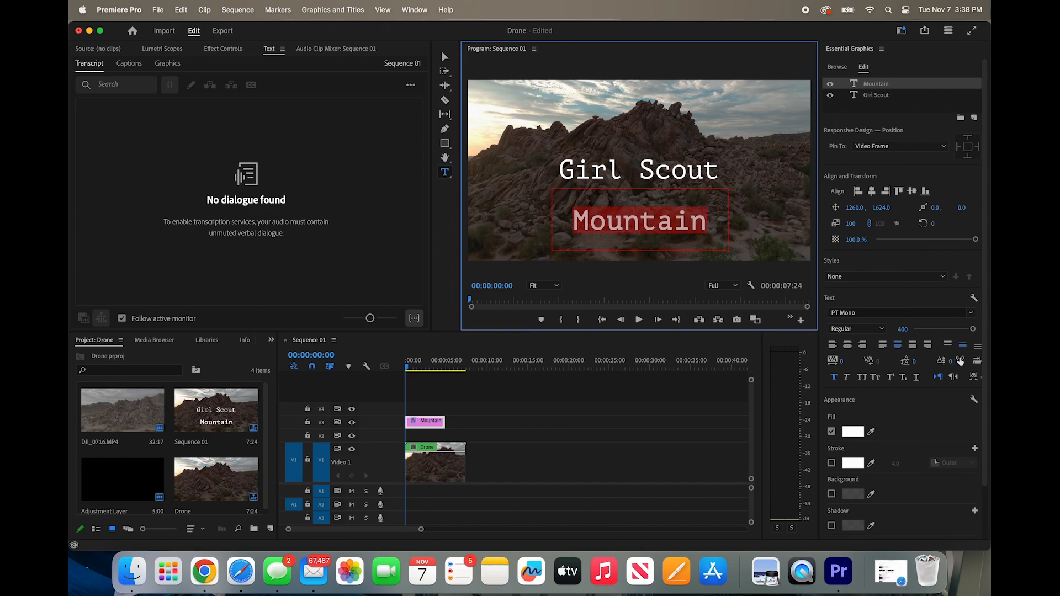
{"action": "left_click_drag", "start_coordinate": [839, 360], "coordinate": [883, 360]}
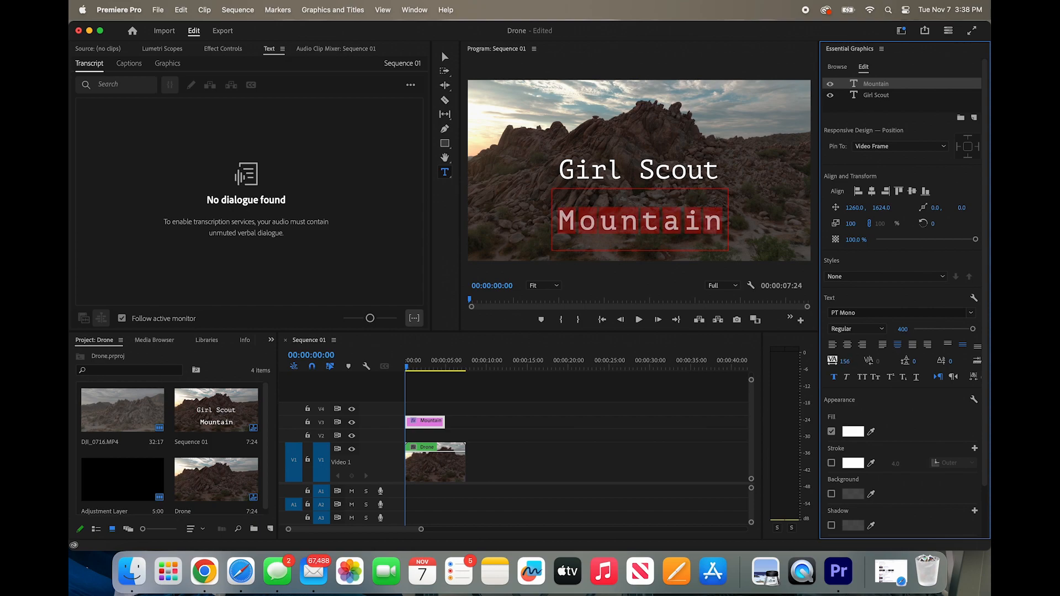
{"action": "left_click_drag", "start_coordinate": [886, 360], "coordinate": [891, 360]}
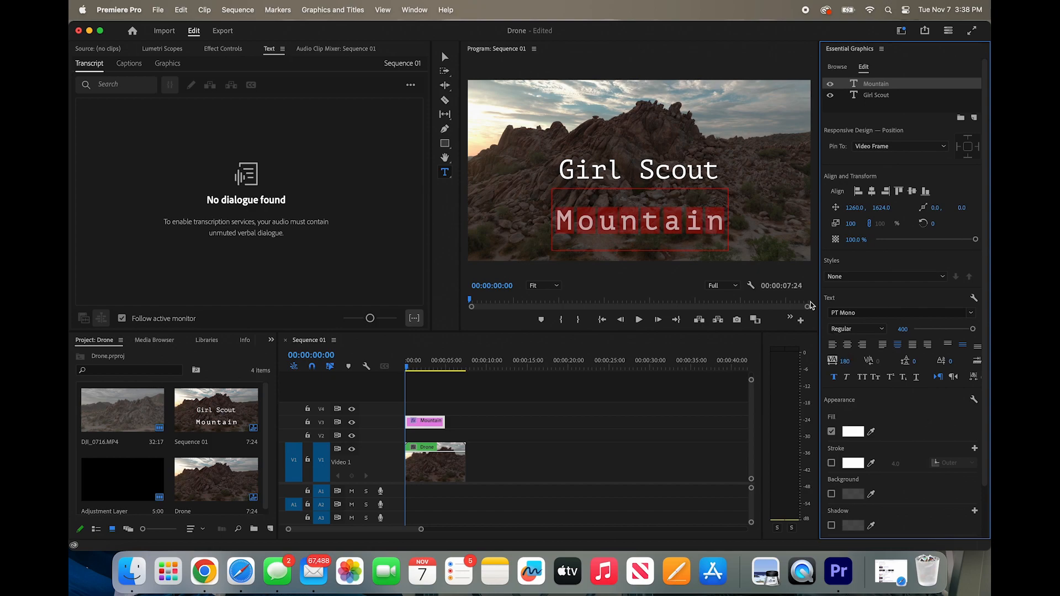
Reduce the font size of the whole "Girl Scout" line to 300
{"action": "left_click", "coordinate": [701, 170]}
{"action": "left_click_drag", "start_coordinate": [721, 172], "coordinate": [558, 171]}
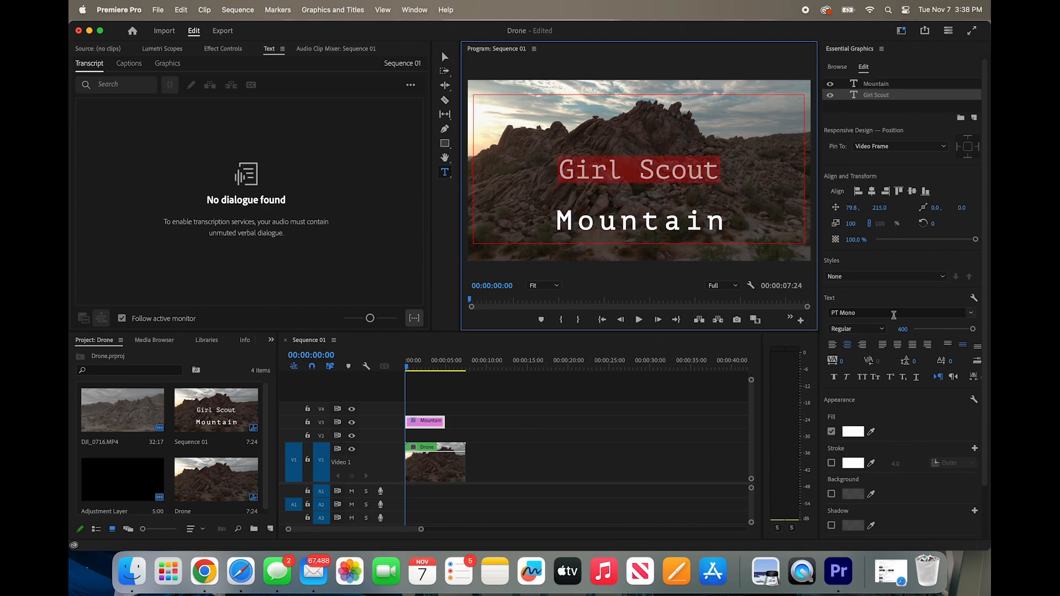
{"action": "left_click_drag", "start_coordinate": [966, 330], "coordinate": [960, 333]}
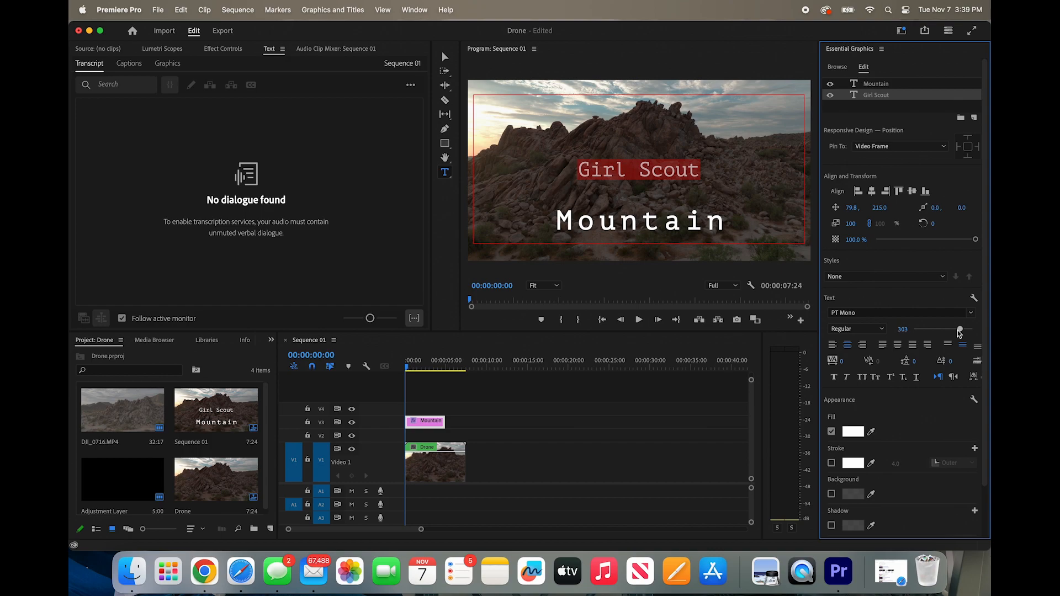
{"action": "left_click", "coordinate": [901, 329]}
{"action": "type", "text": "300"}
{"action": "key", "text": "Return"}
{"action": "left_click", "coordinate": [717, 223]}
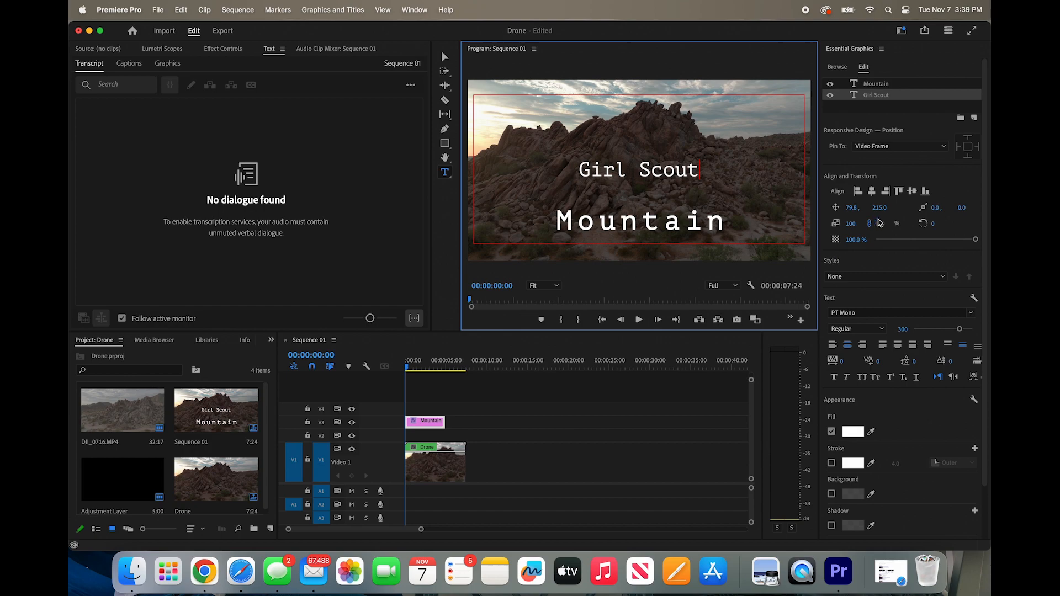
Move the "Mountain" line up to a vertical position of 1290, directly beneath "Girl Scout"
{"action": "left_click_drag", "start_coordinate": [880, 209], "coordinate": [925, 209]}
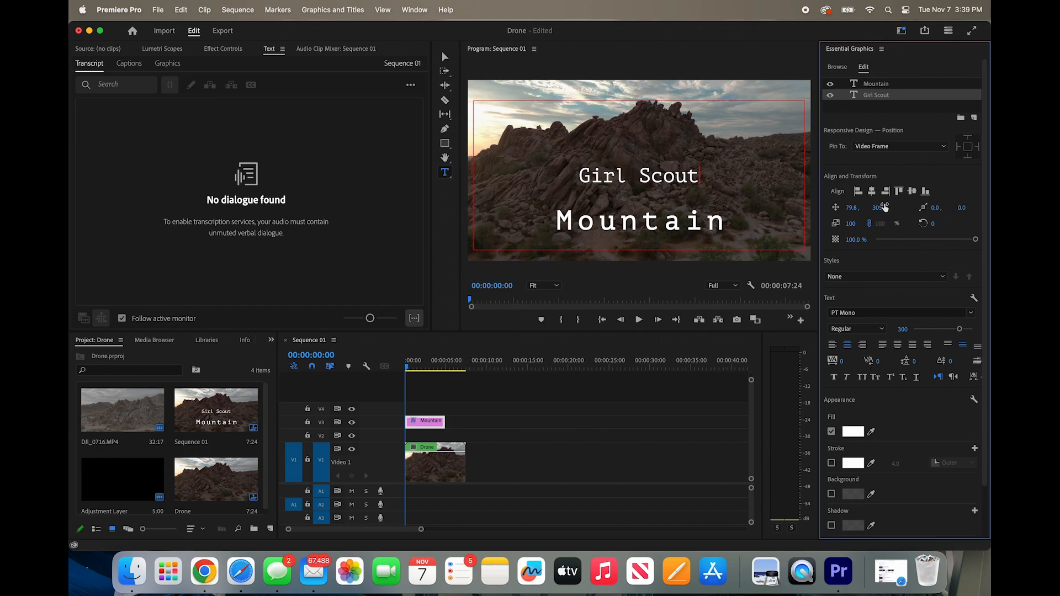
{"action": "key", "text": "super+z"}
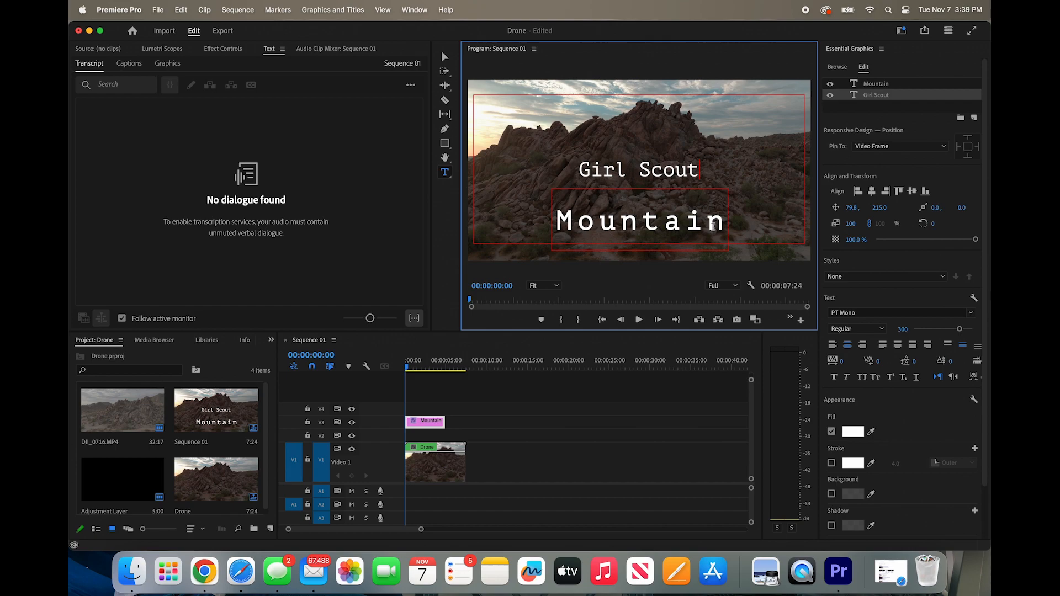
{"action": "left_click", "coordinate": [703, 248]}
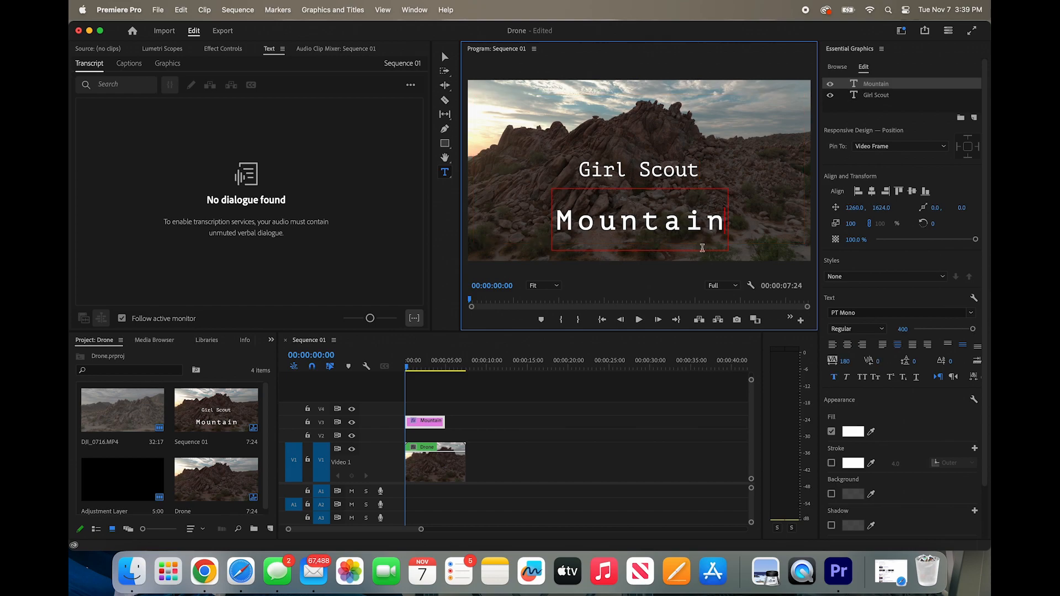
{"action": "left_click_drag", "start_coordinate": [727, 221], "coordinate": [562, 221]}
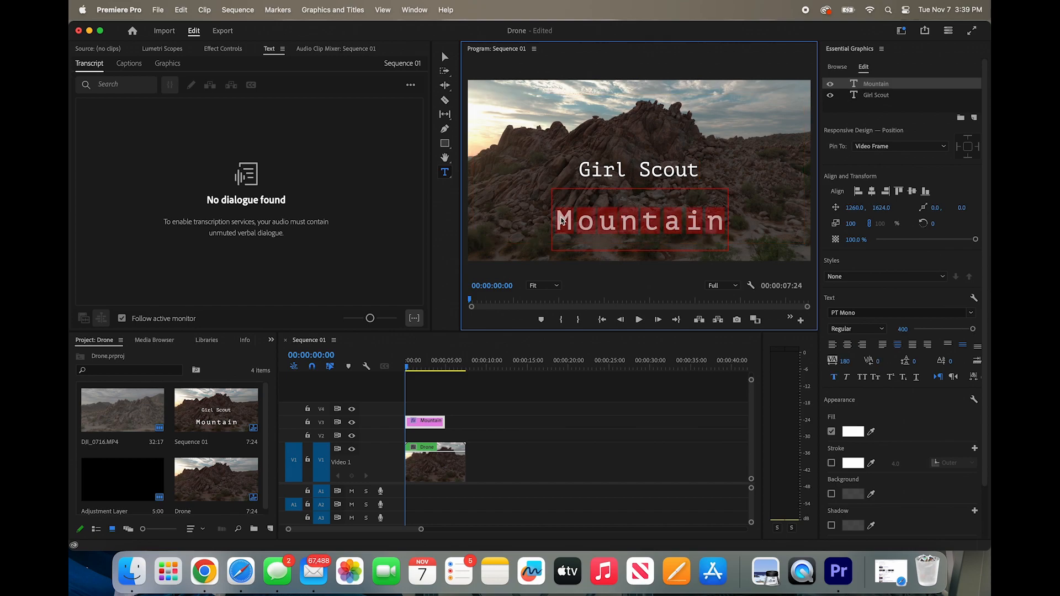
{"action": "left_click_drag", "start_coordinate": [882, 207], "coordinate": [697, 207]}
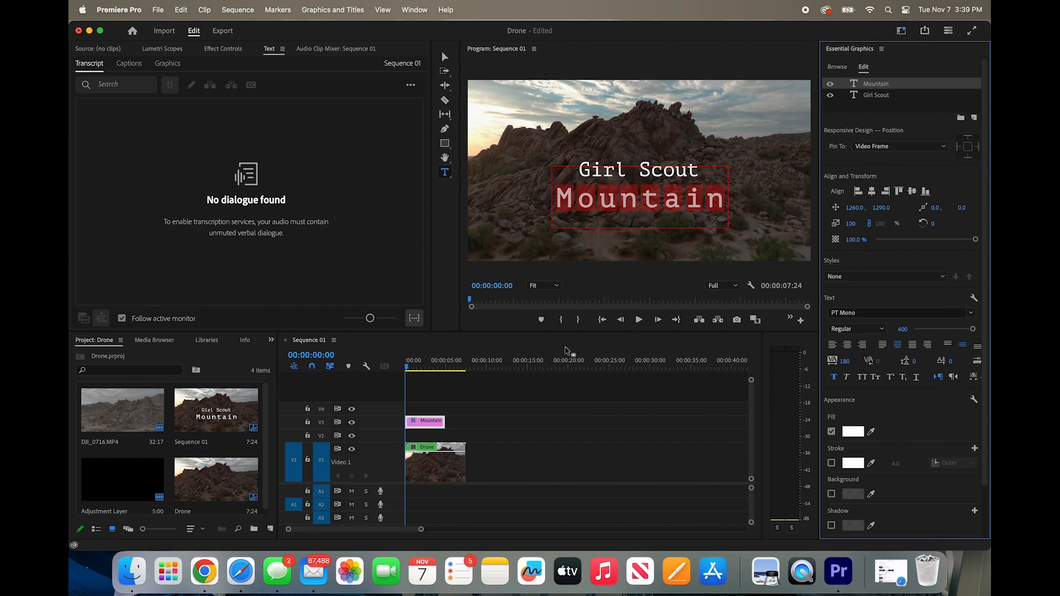
Play the sequence from the start to review the title over the drone footage
{"action": "left_click", "coordinate": [437, 464]}
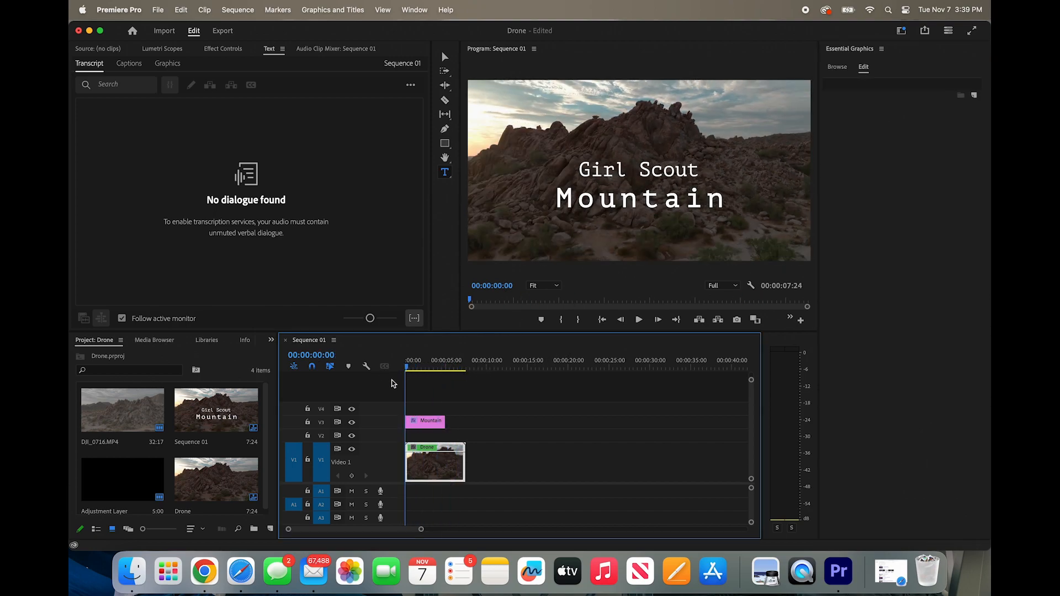
{"action": "scroll", "coordinate": [434, 427], "scroll_direction": "up", "scroll_amount": 5}
{"action": "scroll", "coordinate": [432, 423], "scroll_direction": "down", "scroll_amount": 5}
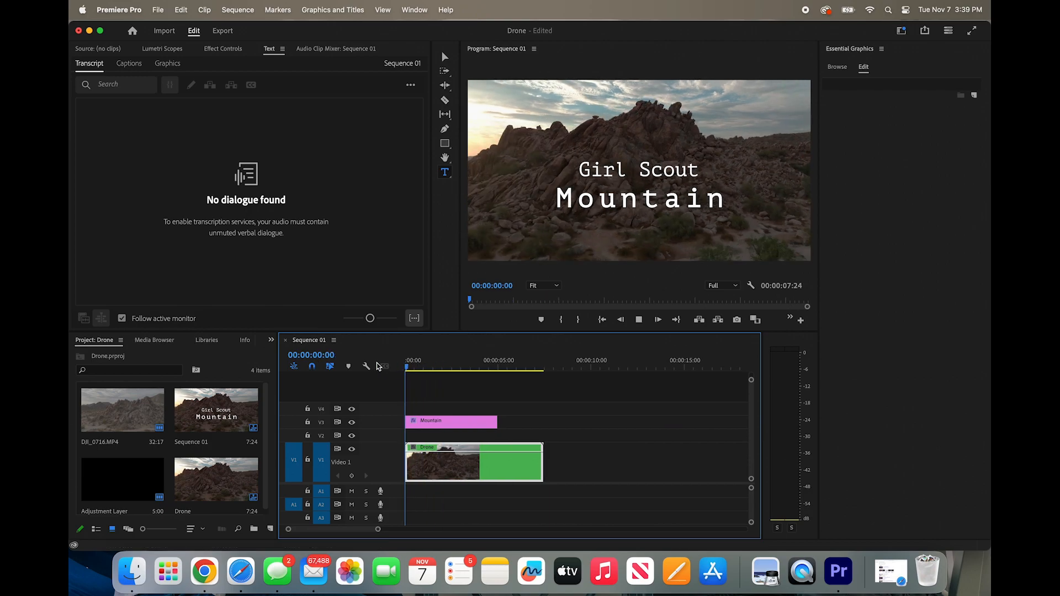
{"action": "key", "text": "space"}
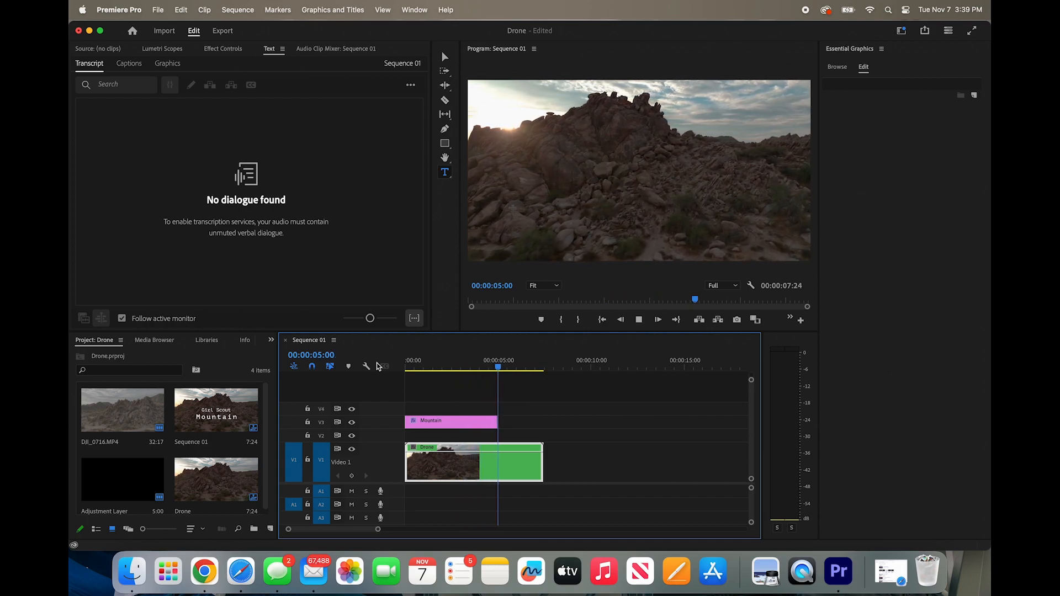
{"action": "key", "text": "space"}
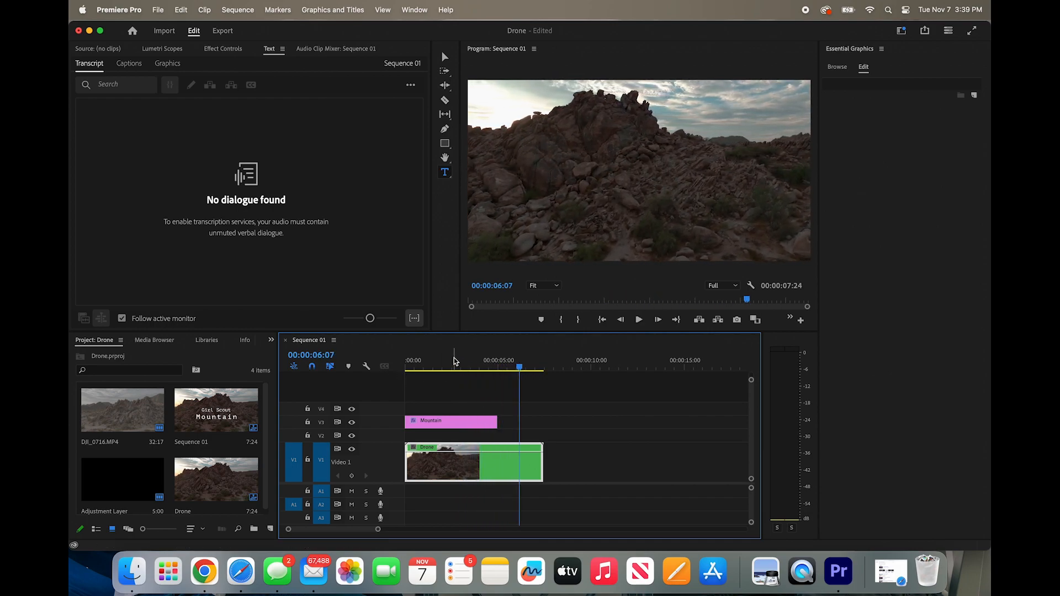
Trim the start of the title clip to 00:00:01:49 and play the sequence to check when the title appears
{"action": "mouse_move", "coordinate": [455, 362]}
{"action": "left_mouse_down"}
{"action": "mouse_move", "coordinate": [420, 364]}
{"action": "mouse_move", "coordinate": [471, 363]}
{"action": "mouse_move", "coordinate": [442, 363]}
{"action": "left_mouse_up"}
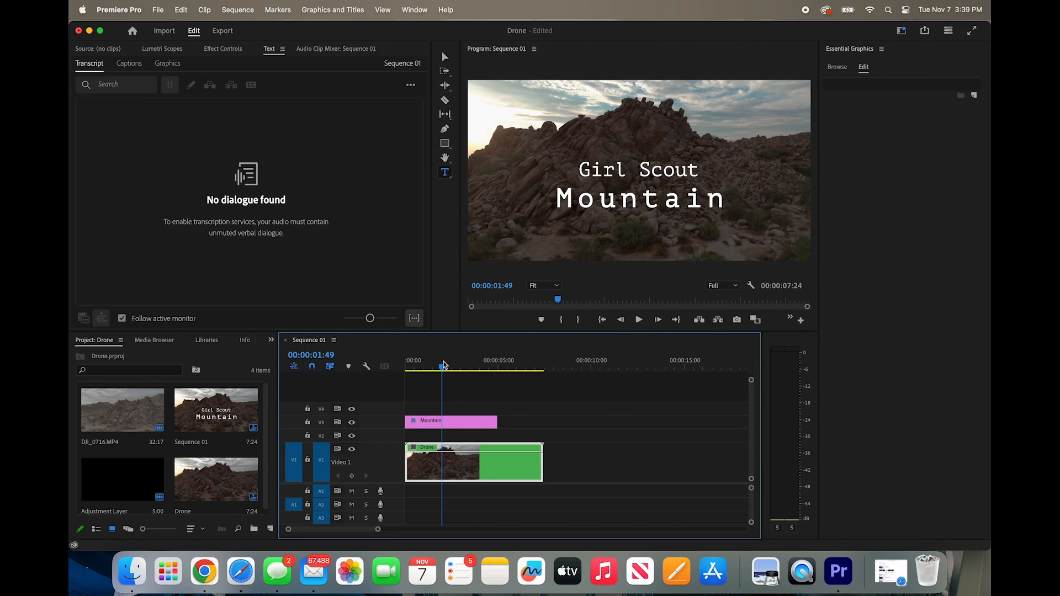
{"action": "left_click_drag", "start_coordinate": [406, 423], "coordinate": [442, 423]}
{"action": "key", "text": "space"}
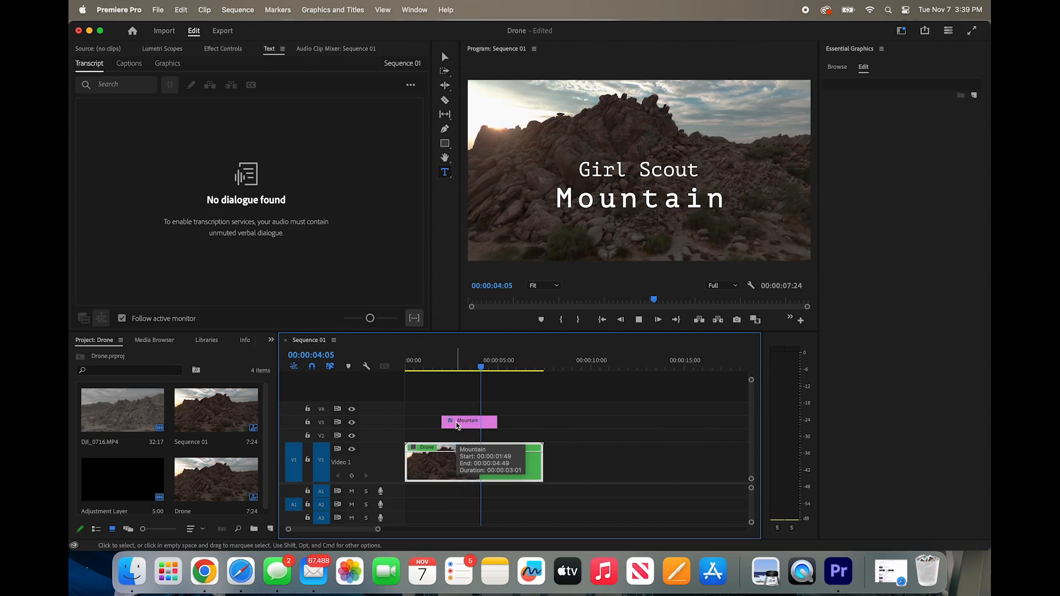
{"action": "key", "text": "space"}
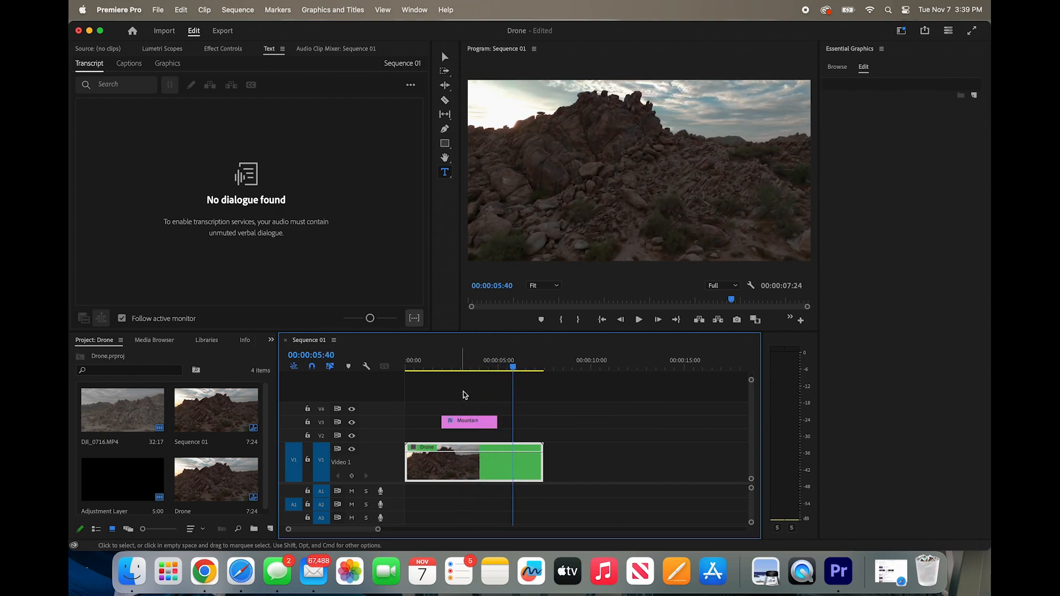
{"action": "left_click_drag", "start_coordinate": [464, 360], "coordinate": [361, 362]}
{"action": "key", "text": "space"}
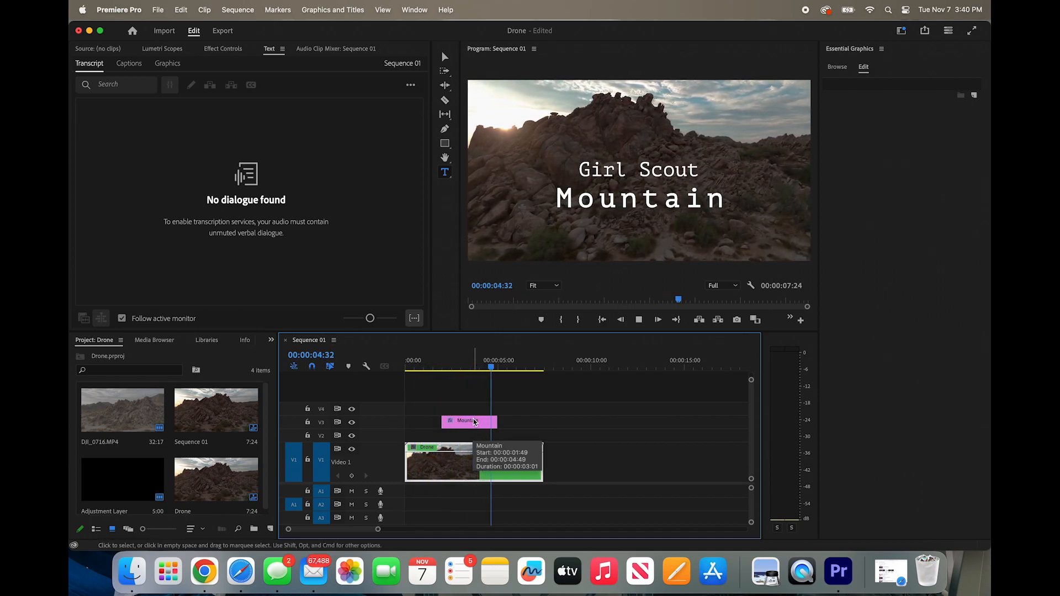
{"action": "key", "text": "space"}
Find the Gaussian Blur video effect and apply it to the title clip on track V3
{"action": "left_click", "coordinate": [475, 422]}
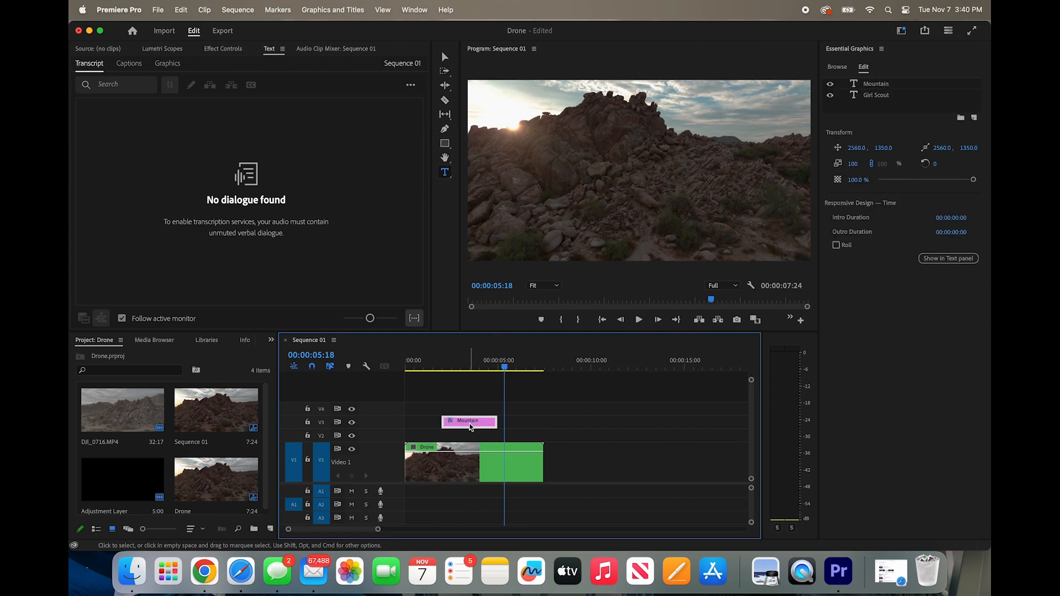
{"action": "left_click", "coordinate": [205, 51]}
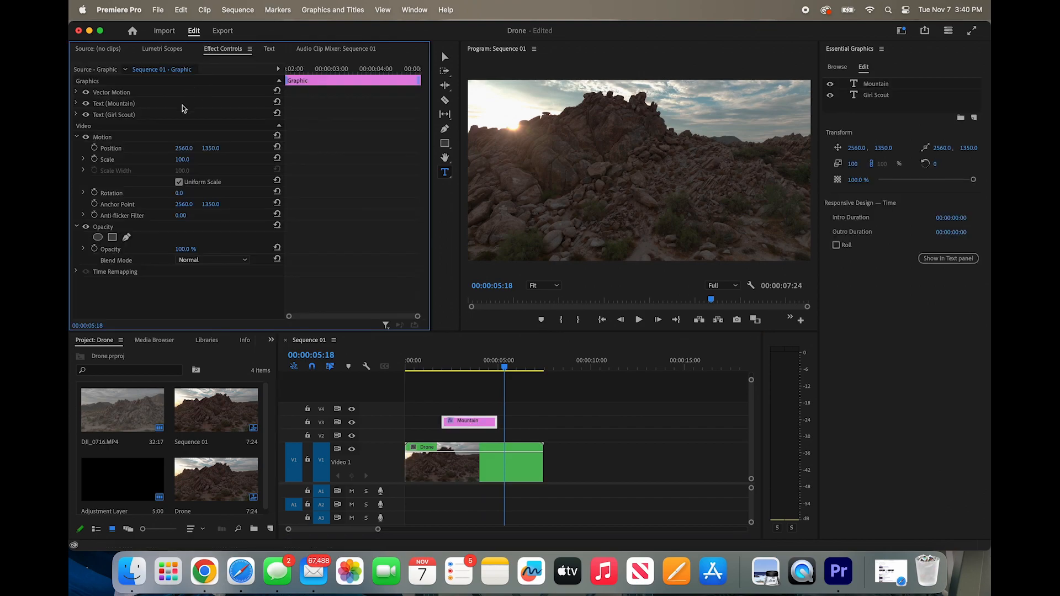
{"action": "left_click", "coordinate": [77, 137]}
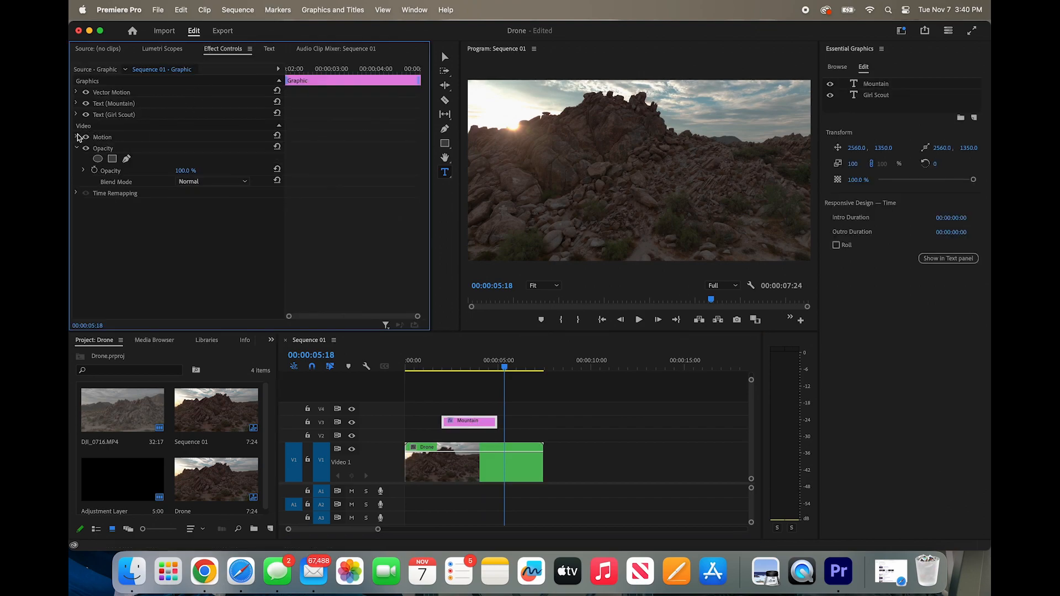
{"action": "left_click", "coordinate": [270, 340]}
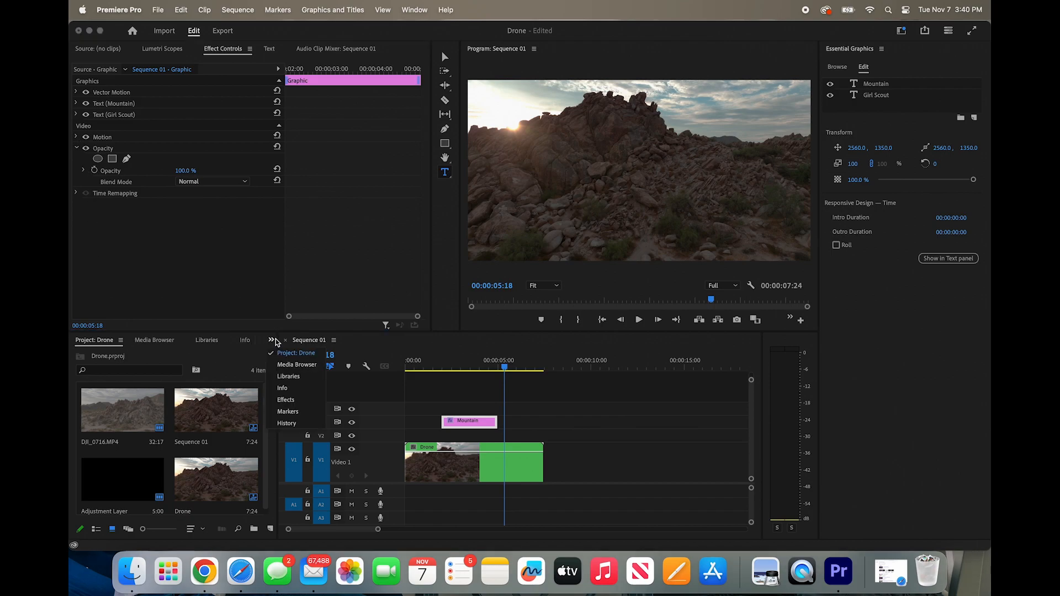
{"action": "left_click", "coordinate": [294, 400]}
{"action": "left_click", "coordinate": [134, 357]}
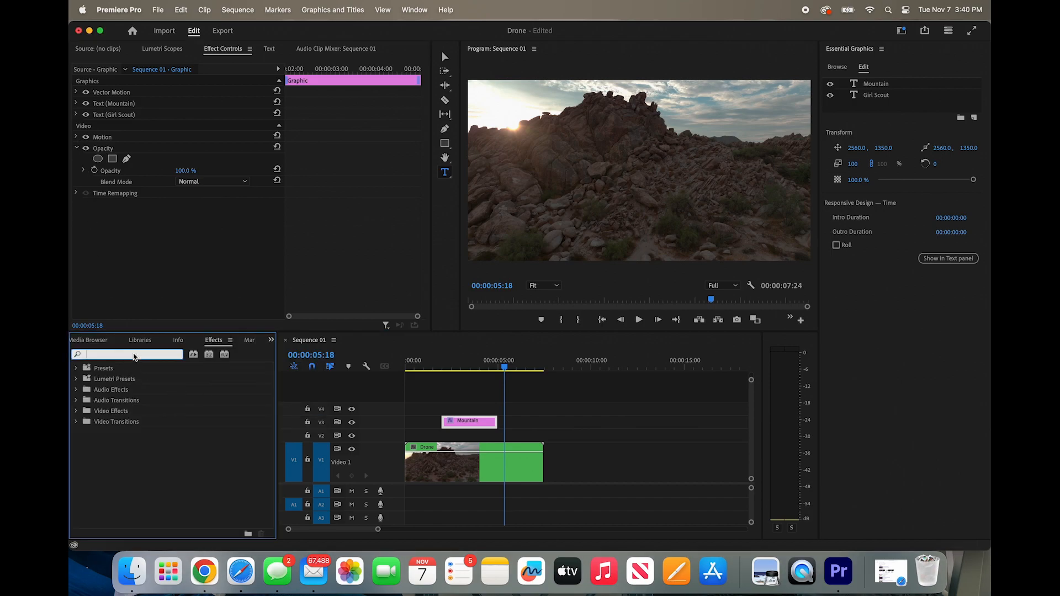
{"action": "type", "text": "gausi"}
{"action": "key", "text": "BackSpace"}
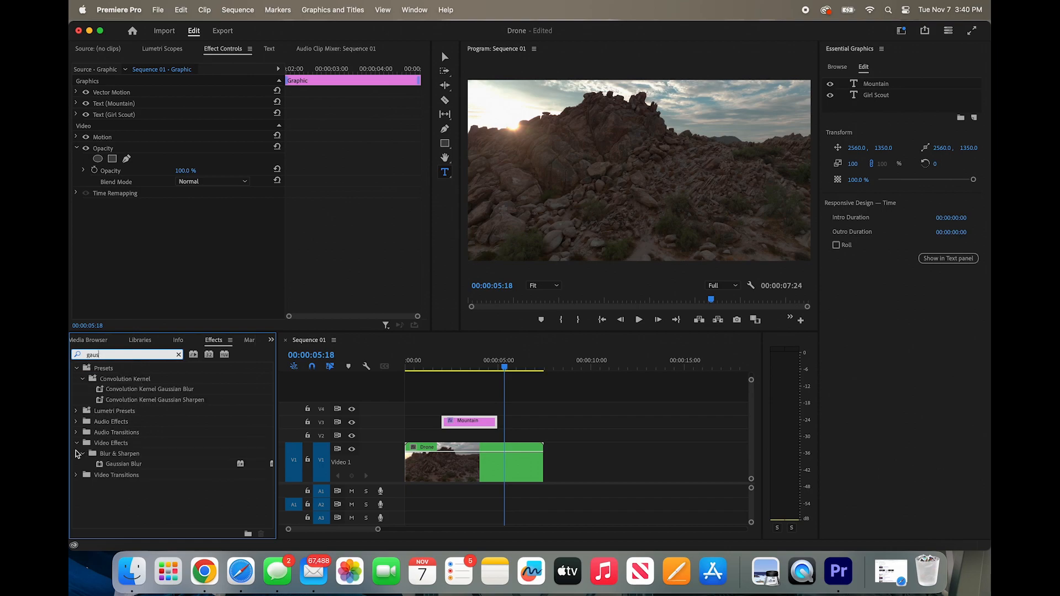
{"action": "left_click_drag", "start_coordinate": [138, 466], "coordinate": [470, 428]}
At the title clip's start, try a Gaussian Blur blurriness of 25, and raise it to 50
{"action": "left_click", "coordinate": [478, 367]}
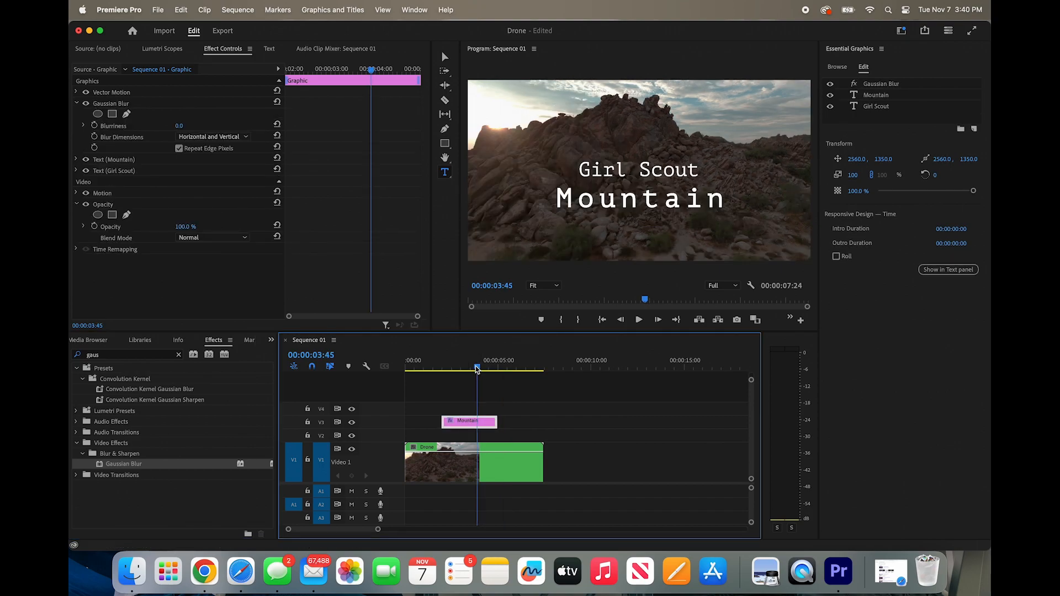
{"action": "left_click_drag", "start_coordinate": [477, 369], "coordinate": [443, 367]}
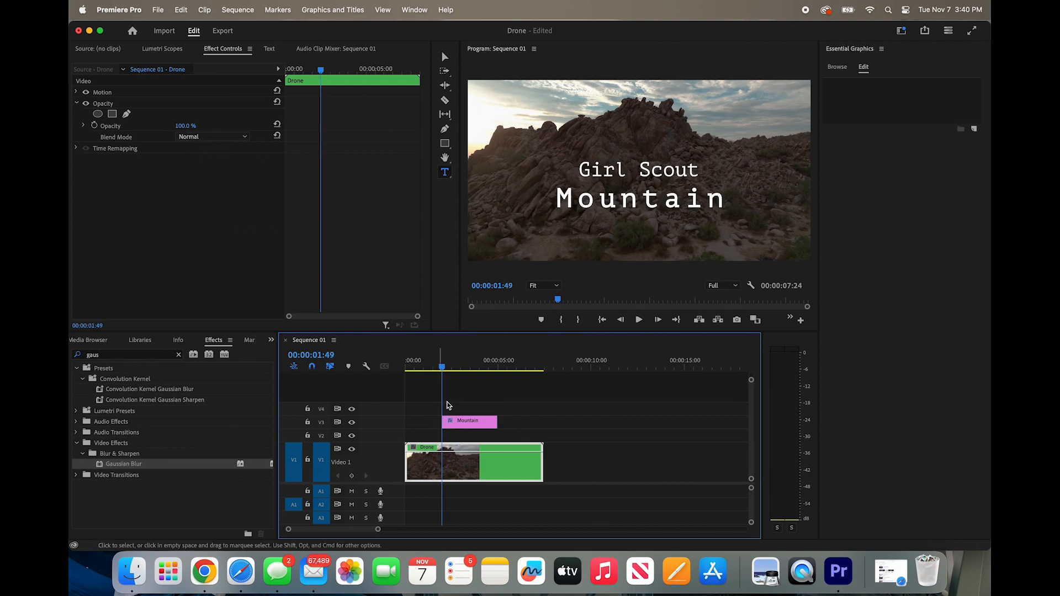
{"action": "left_click", "coordinate": [473, 426]}
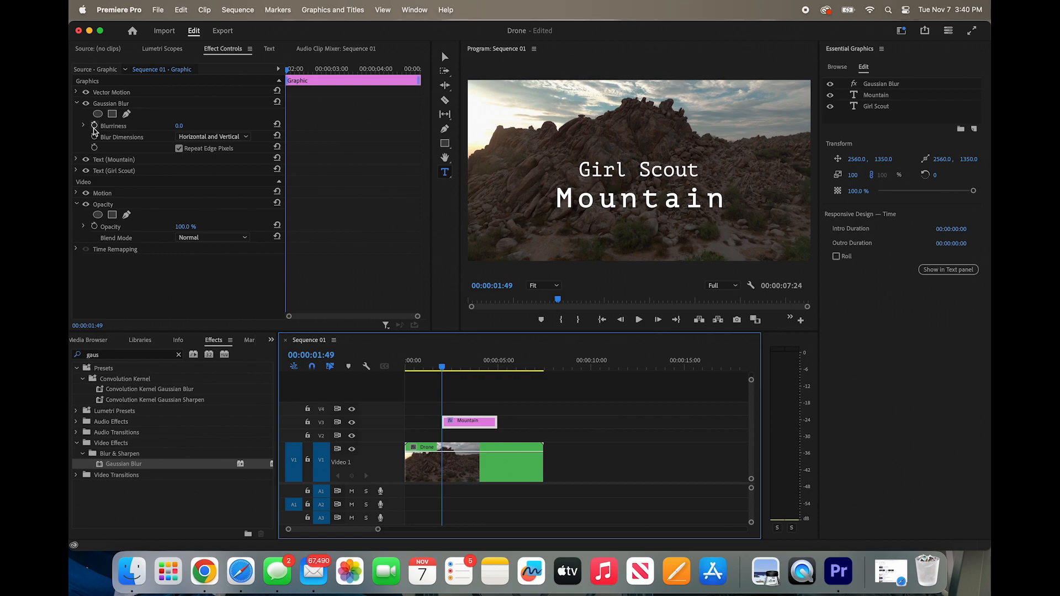
{"action": "left_click", "coordinate": [181, 126]}
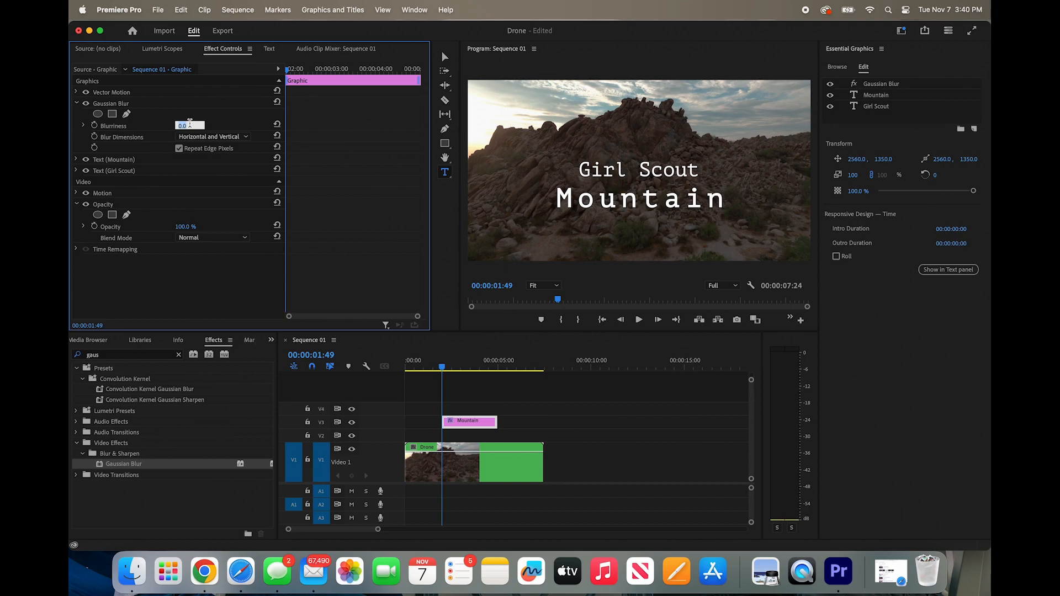
{"action": "type", "text": "25"}
{"action": "key", "text": "Return"}
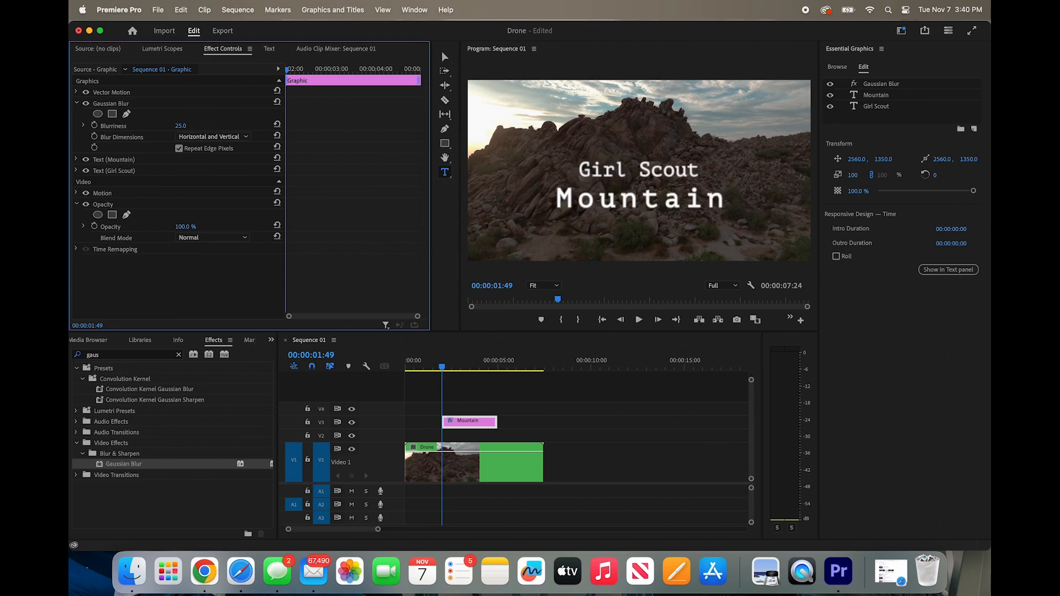
{"action": "left_click", "coordinate": [189, 125]}
{"action": "type", "text": "5"}
Scrub through the blurred title, return to its start at 00:00:01:49, and enable keyframing for the blurriness there
{"action": "left_click_drag", "start_coordinate": [288, 70], "coordinate": [289, 72]}
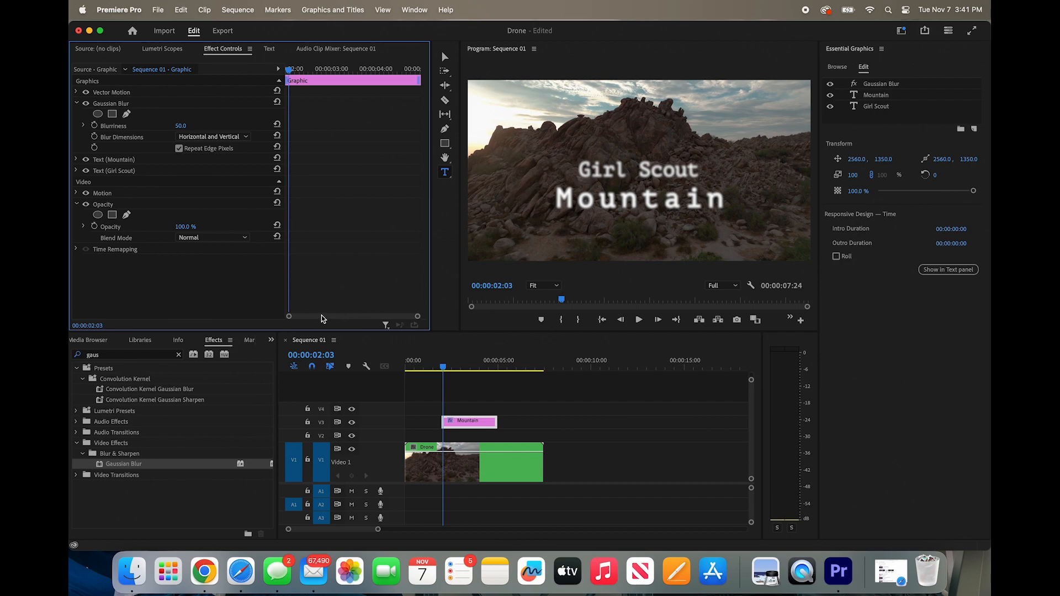
{"action": "left_click_drag", "start_coordinate": [289, 70], "coordinate": [326, 80]}
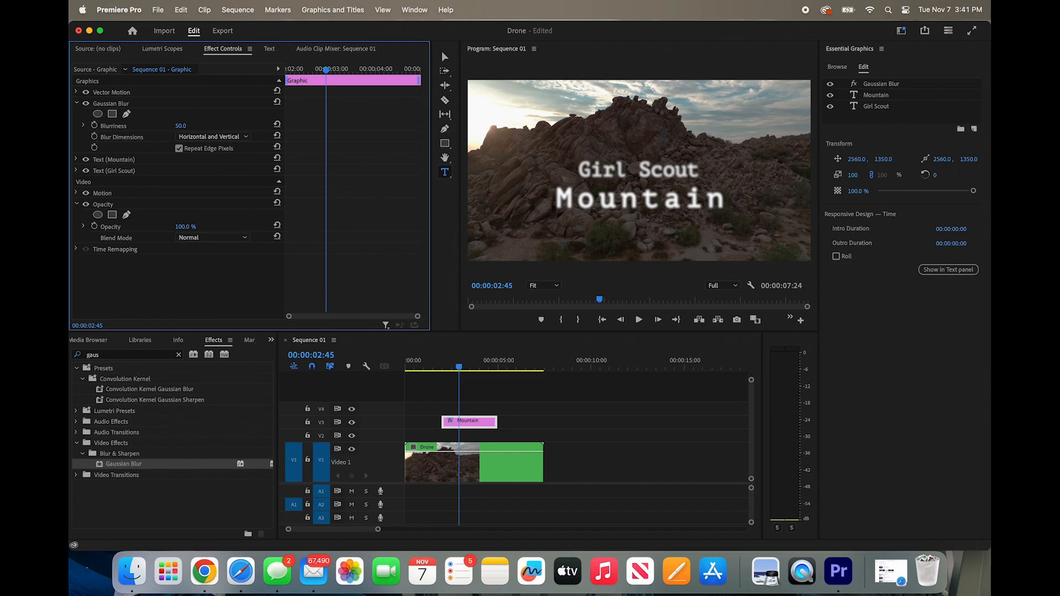
{"action": "left_click", "coordinate": [190, 125]}
{"action": "left_click_drag", "start_coordinate": [325, 70], "coordinate": [253, 72]}
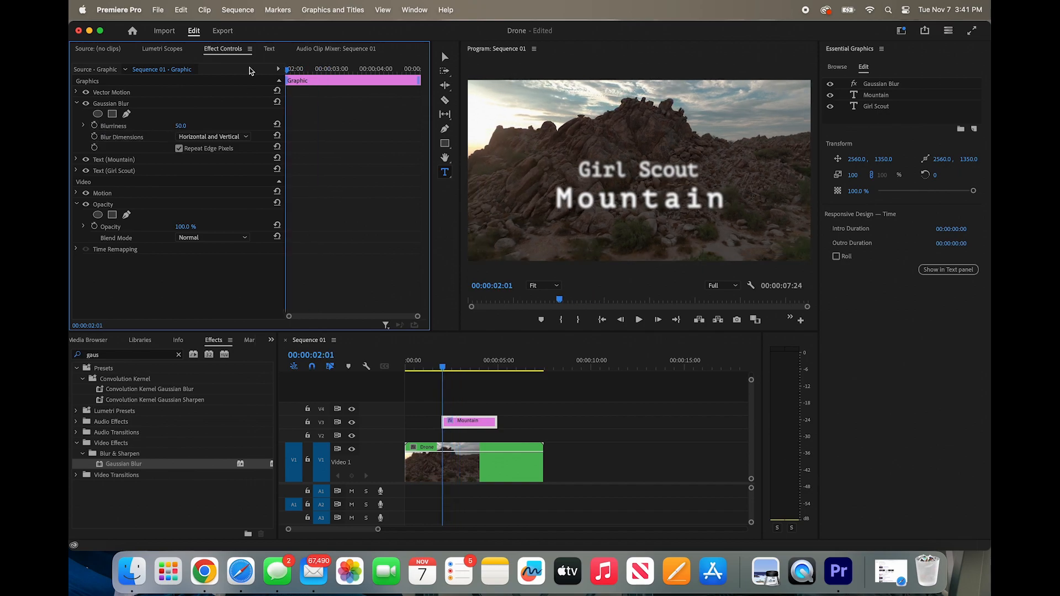
{"action": "left_click", "coordinate": [95, 127]}
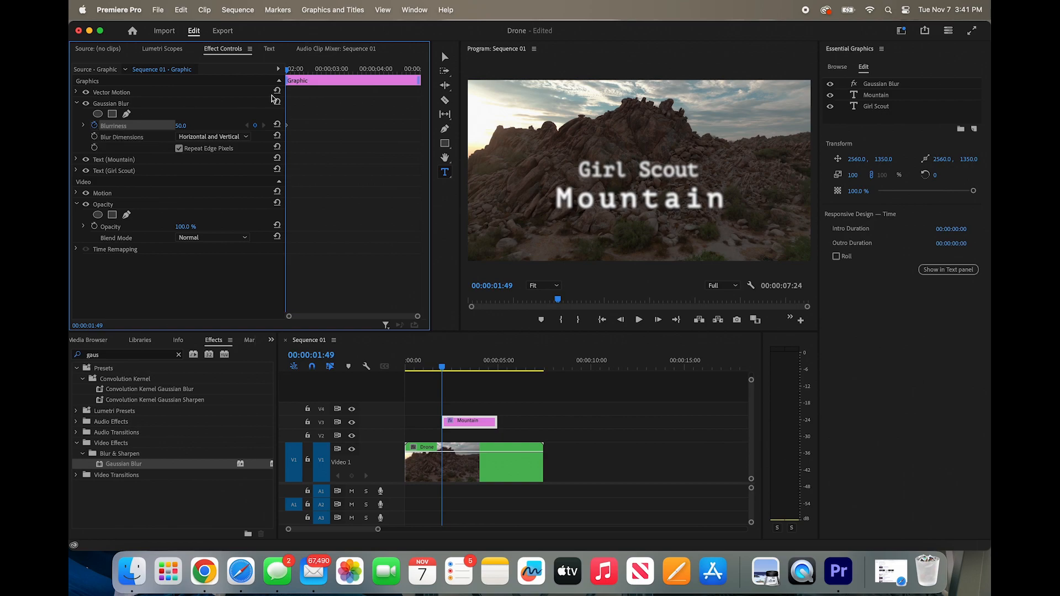
Add a second blurriness keyframe at 00:00:02:48 with the value 0
{"action": "left_click_drag", "start_coordinate": [288, 73], "coordinate": [334, 88]}
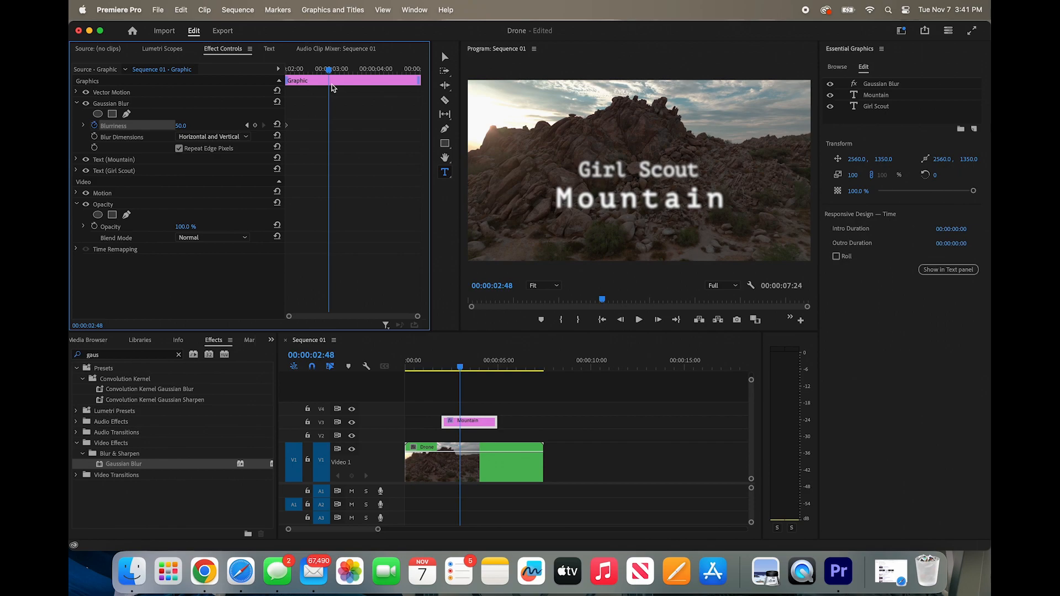
{"action": "left_click", "coordinate": [256, 126]}
{"action": "left_click", "coordinate": [190, 124]}
{"action": "type", "text": "0"}
{"action": "key", "text": "Return"}
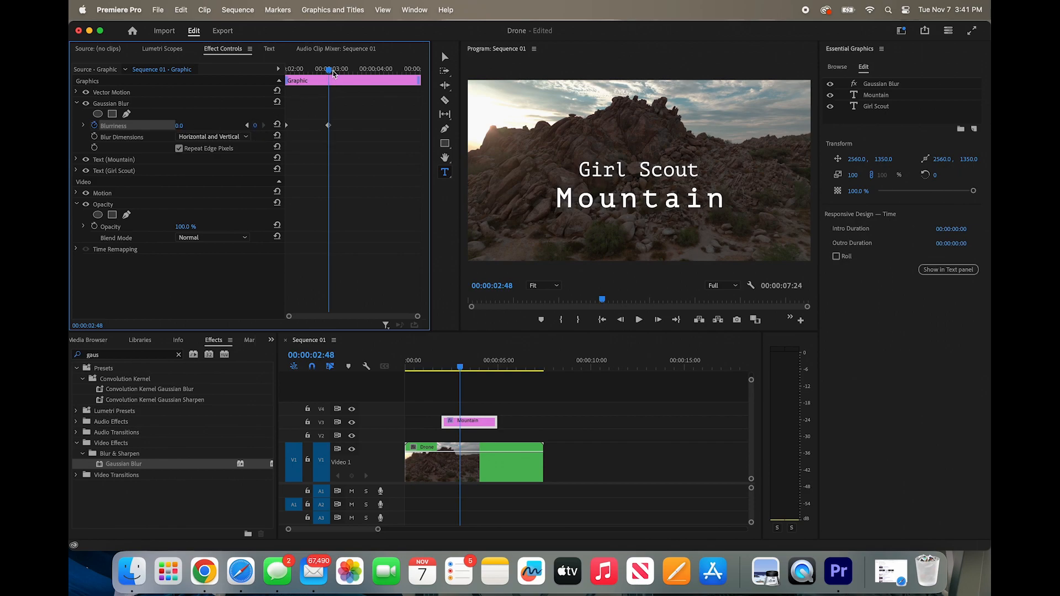
Play the title clip from its start to preview the blur-in animation
{"action": "left_click_drag", "start_coordinate": [334, 73], "coordinate": [271, 70]}
{"action": "key", "text": "space"}
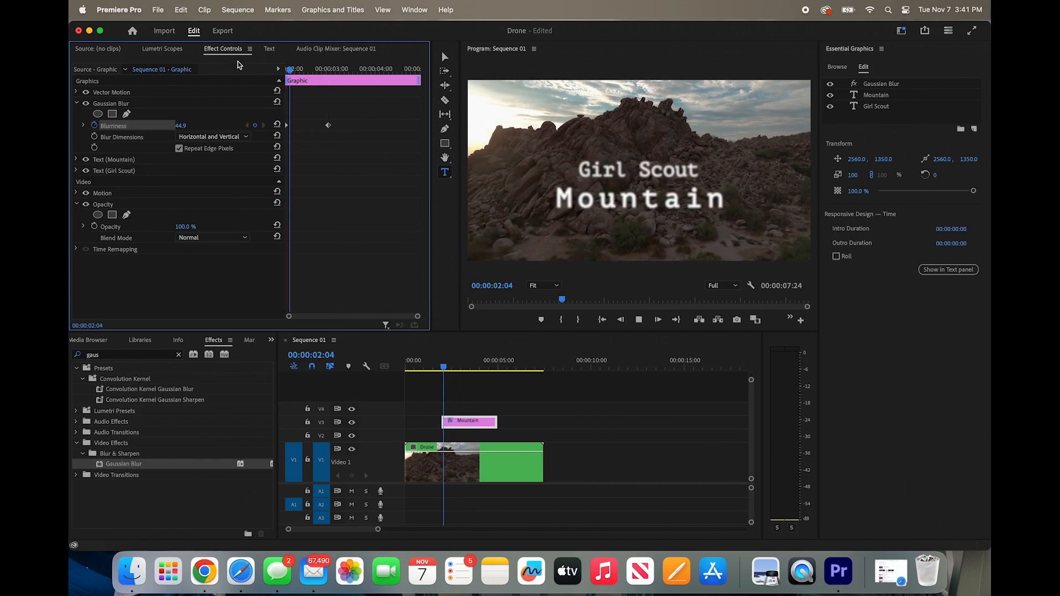
{"action": "key", "text": "space"}
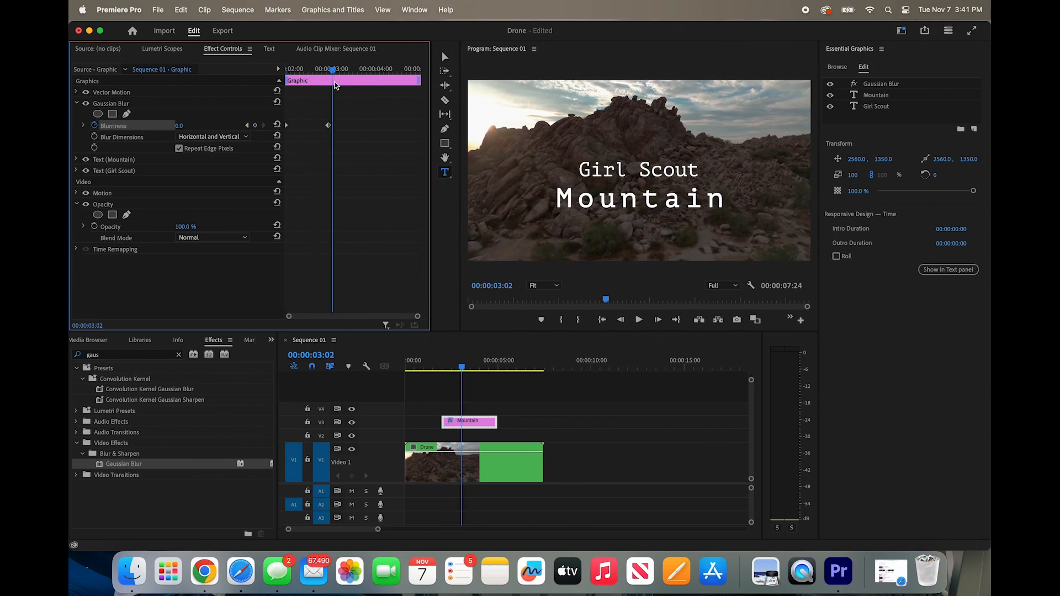
Extend the end of the title clip to about 00:00:06:20 on the timeline
{"action": "left_click_drag", "start_coordinate": [333, 71], "coordinate": [386, 83]}
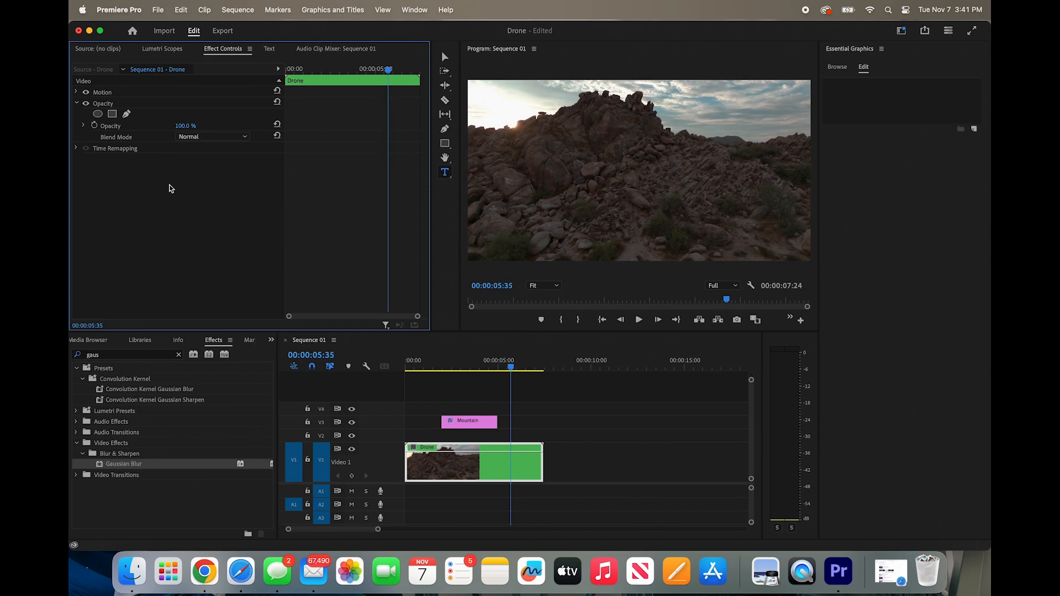
{"action": "left_click", "coordinate": [492, 423]}
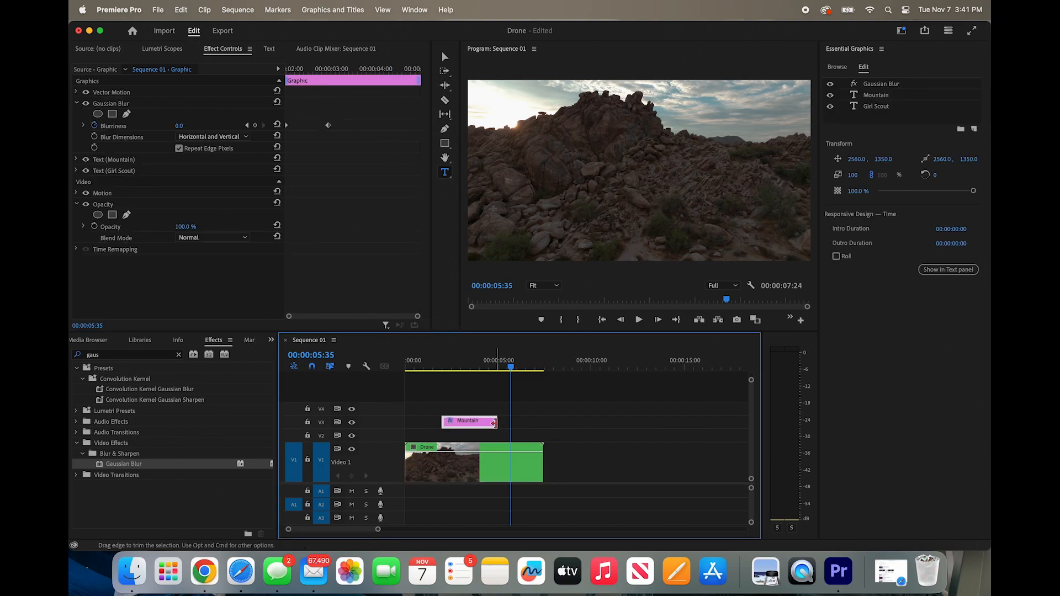
{"action": "left_click_drag", "start_coordinate": [494, 424], "coordinate": [525, 423]}
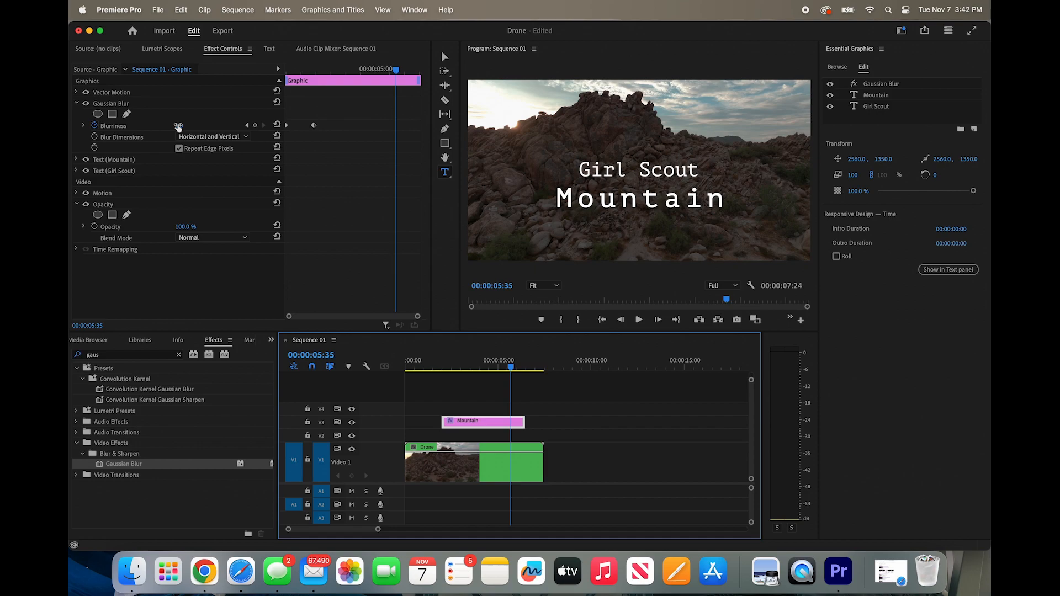
Add a blurriness keyframe at 00:00:05:35 in the title clip with the value 5
{"action": "left_click", "coordinate": [94, 126]}
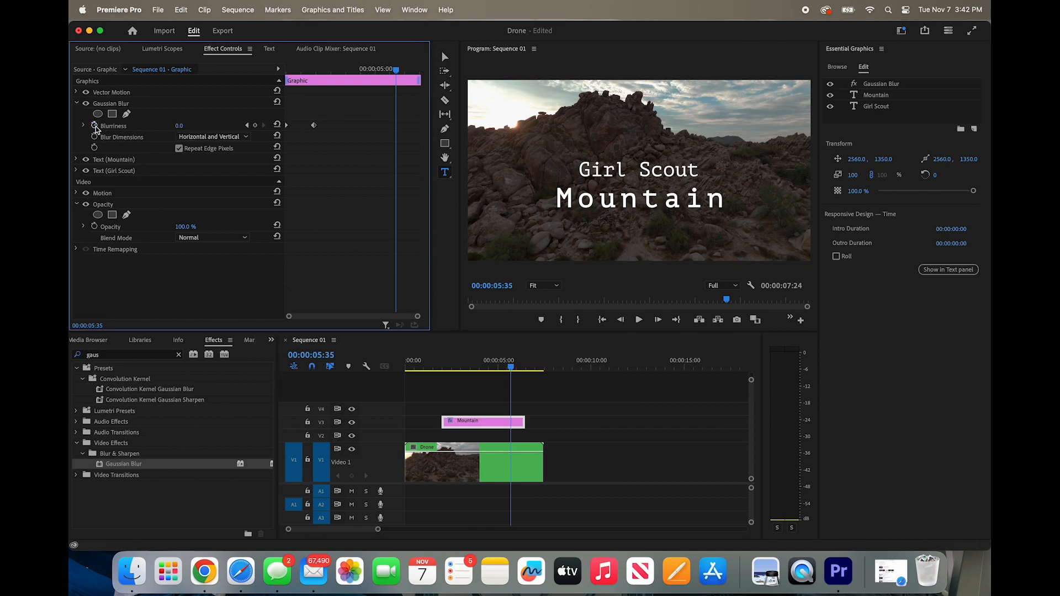
{"action": "left_click", "coordinate": [564, 305]}
{"action": "left_click", "coordinate": [182, 125]}
{"action": "key", "text": "Return"}
Play the title from its start, stop at 00:00:06:09, and add a blurriness keyframe of 50 there
{"action": "left_click_drag", "start_coordinate": [390, 66], "coordinate": [253, 72]}
{"action": "key", "text": "space"}
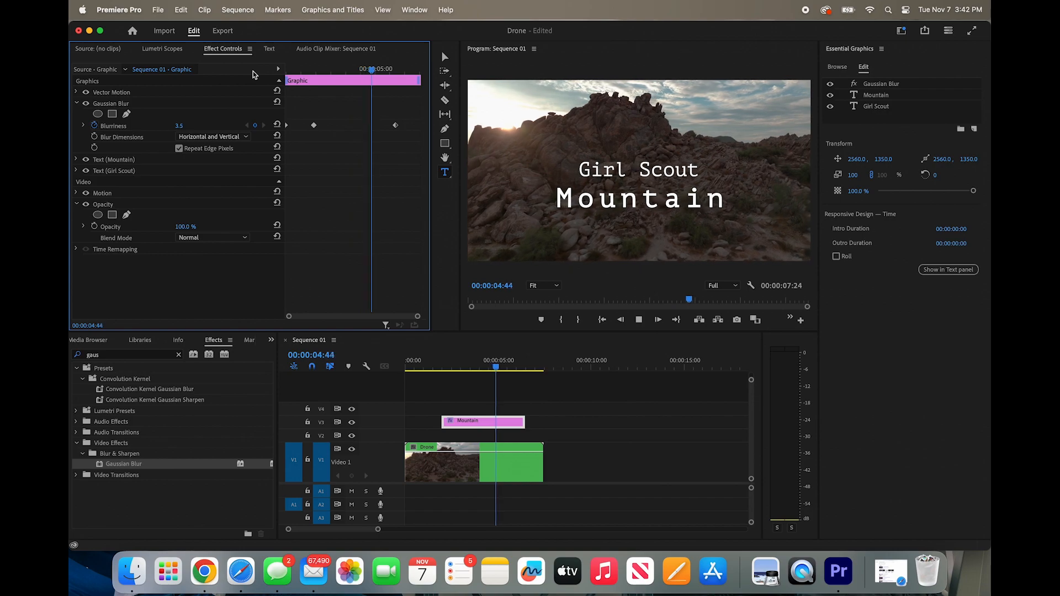
{"action": "key", "text": "space"}
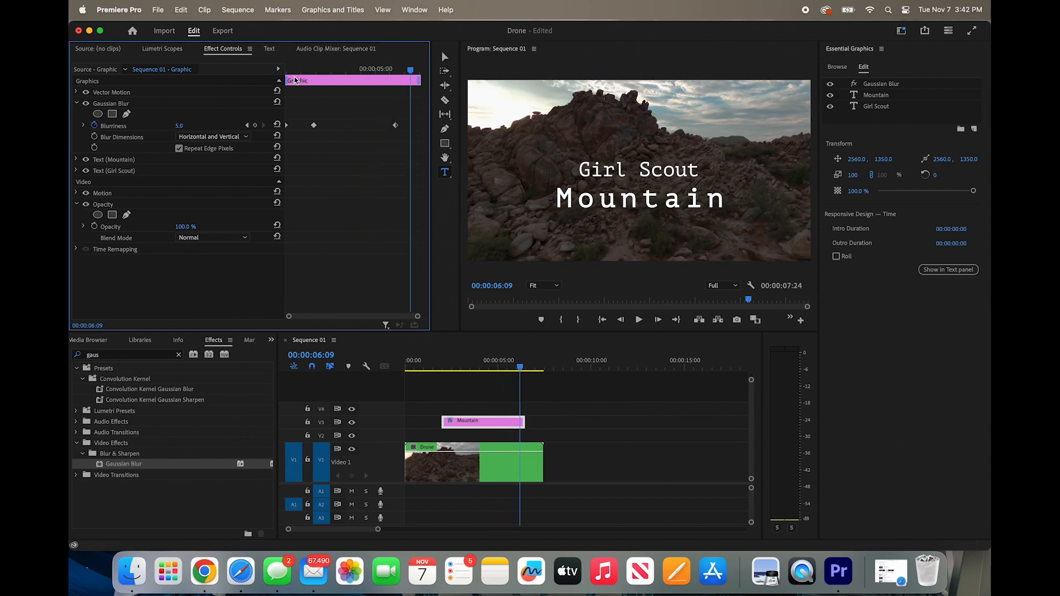
{"action": "left_click", "coordinate": [190, 124]}
{"action": "type", "text": "50"}
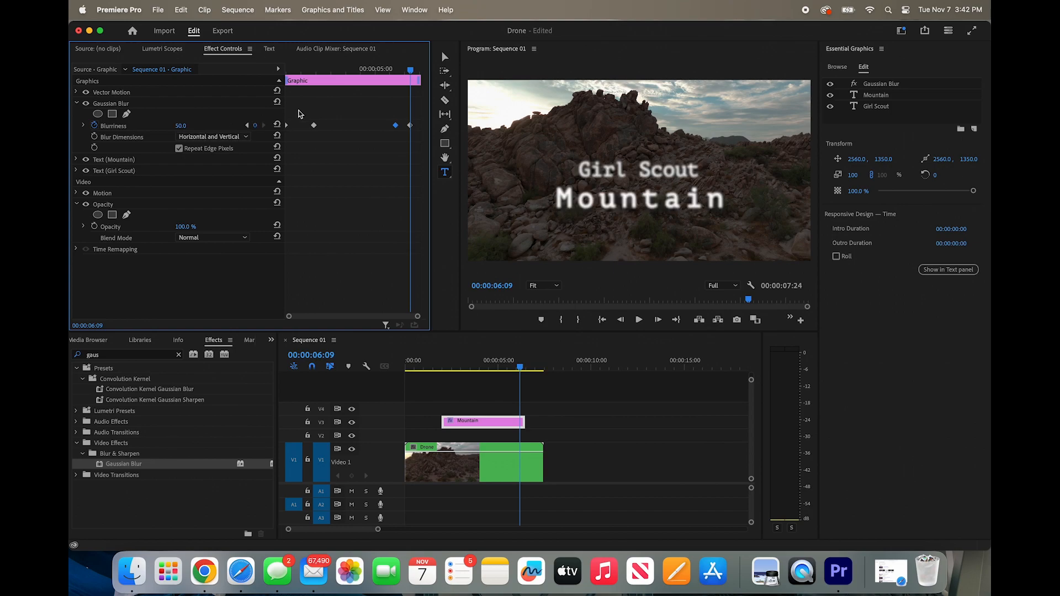
Play the title clip from its start to preview both the blur-in and the blur-out
{"action": "left_click_drag", "start_coordinate": [375, 68], "coordinate": [265, 69]}
{"action": "key", "text": "space"}
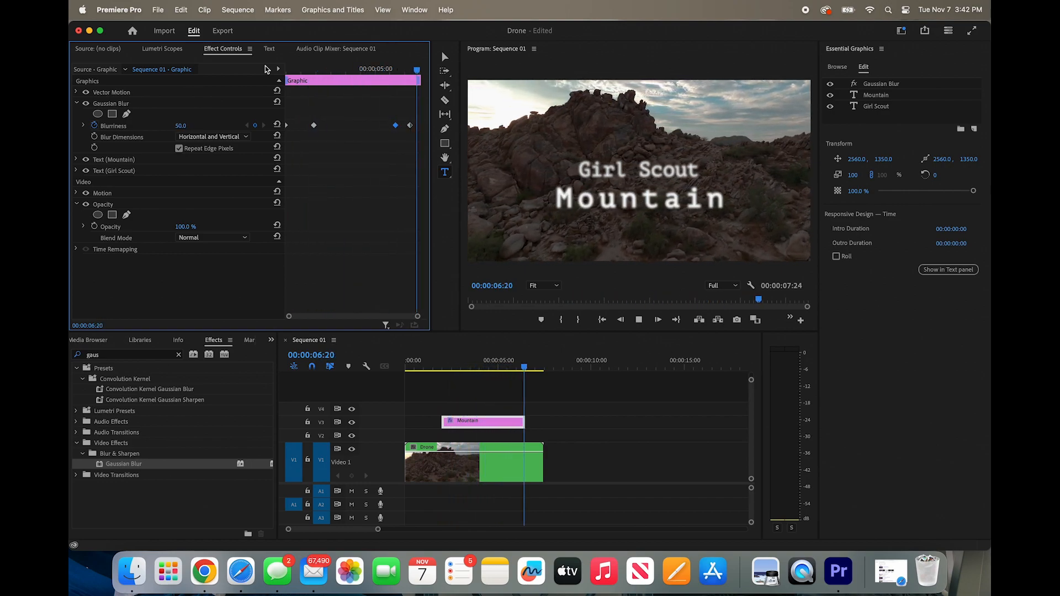
{"action": "key", "text": "space"}
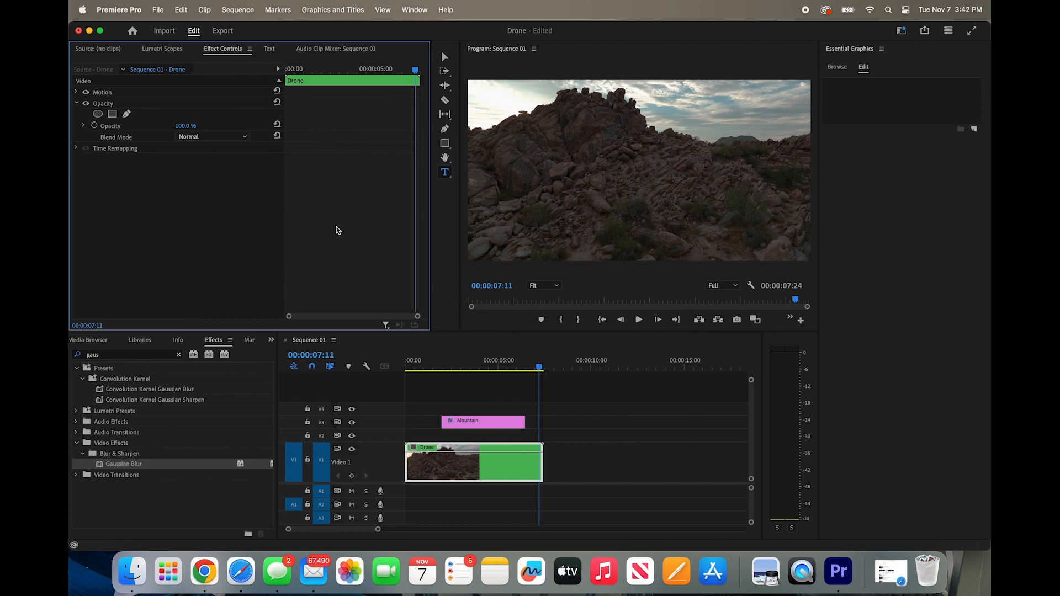
Move the title's third blurriness keyframe, with the value 5, earlier to 00:00:05:29
{"action": "left_click_drag", "start_coordinate": [539, 367], "coordinate": [497, 367]}
{"action": "left_click", "coordinate": [513, 426]}
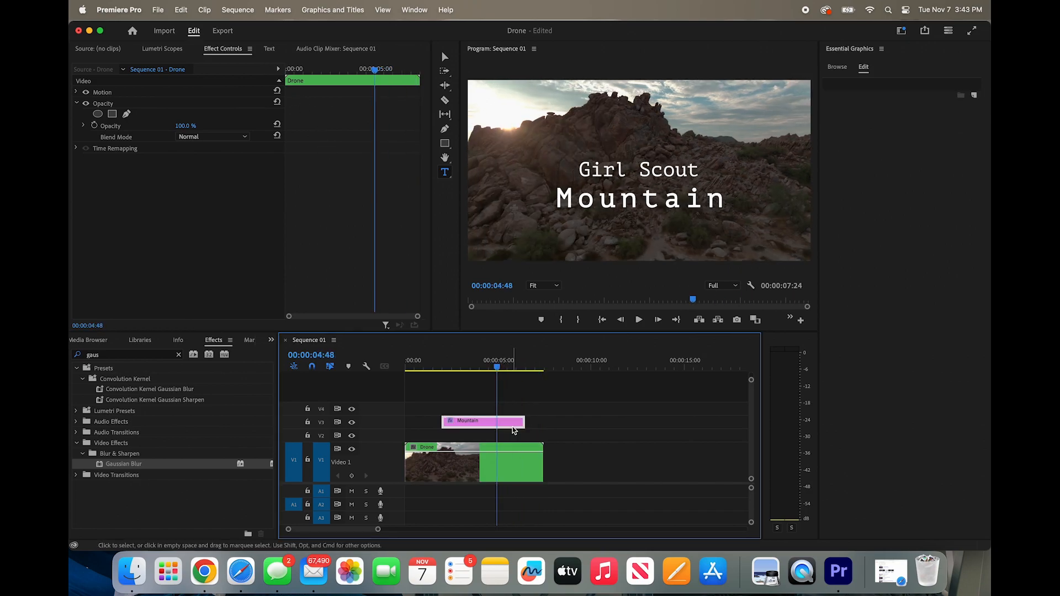
{"action": "mouse_move", "coordinate": [403, 71]}
{"action": "left_mouse_down"}
{"action": "mouse_move", "coordinate": [395, 73]}
{"action": "mouse_move", "coordinate": [421, 79]}
{"action": "mouse_move", "coordinate": [386, 74]}
{"action": "left_mouse_up"}
{"action": "left_click", "coordinate": [505, 421]}
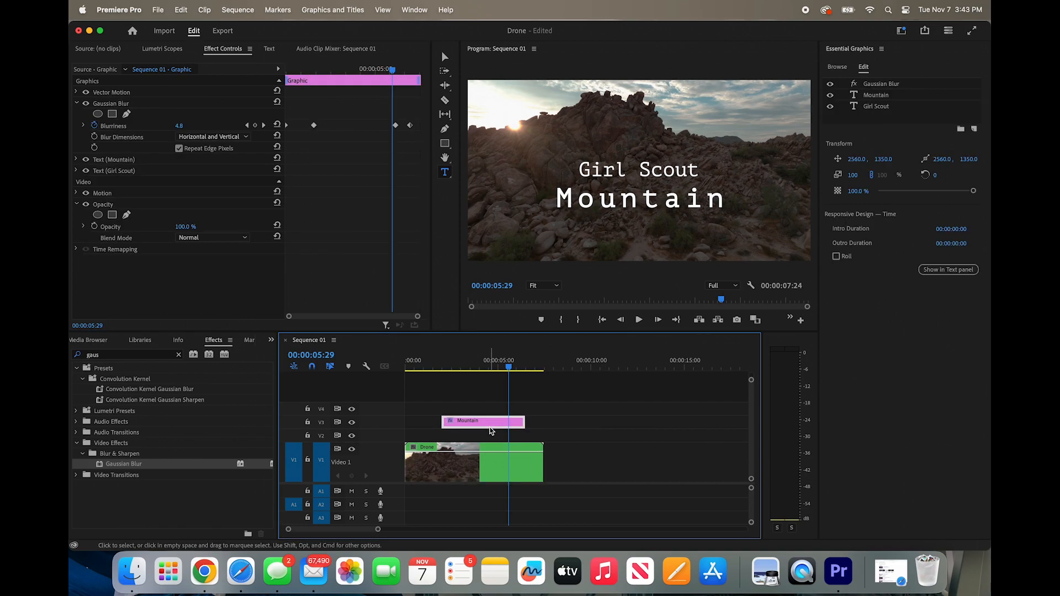
{"action": "left_click", "coordinate": [396, 126]}
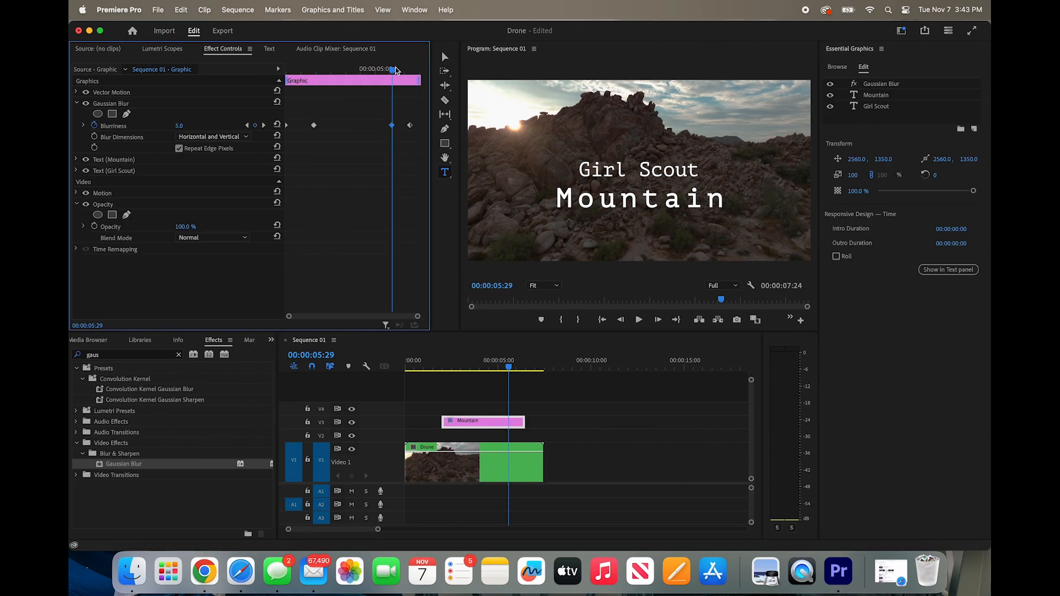
Play the sequence from near its beginning to review the adjusted title animation
{"action": "left_click_drag", "start_coordinate": [396, 69], "coordinate": [422, 89]}
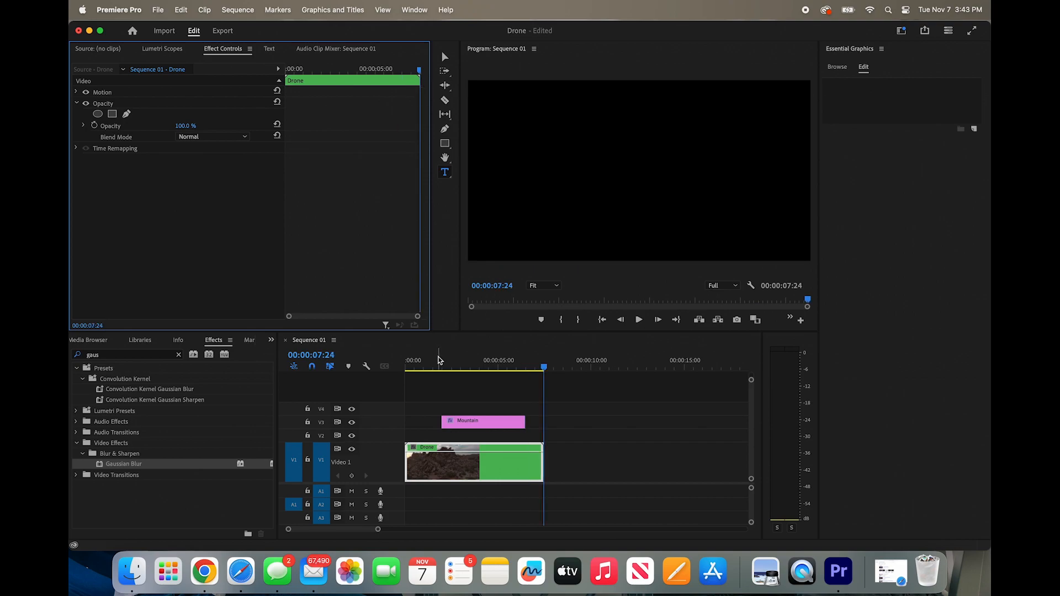
{"action": "left_click_drag", "start_coordinate": [439, 360], "coordinate": [410, 364]}
{"action": "key", "text": "space"}
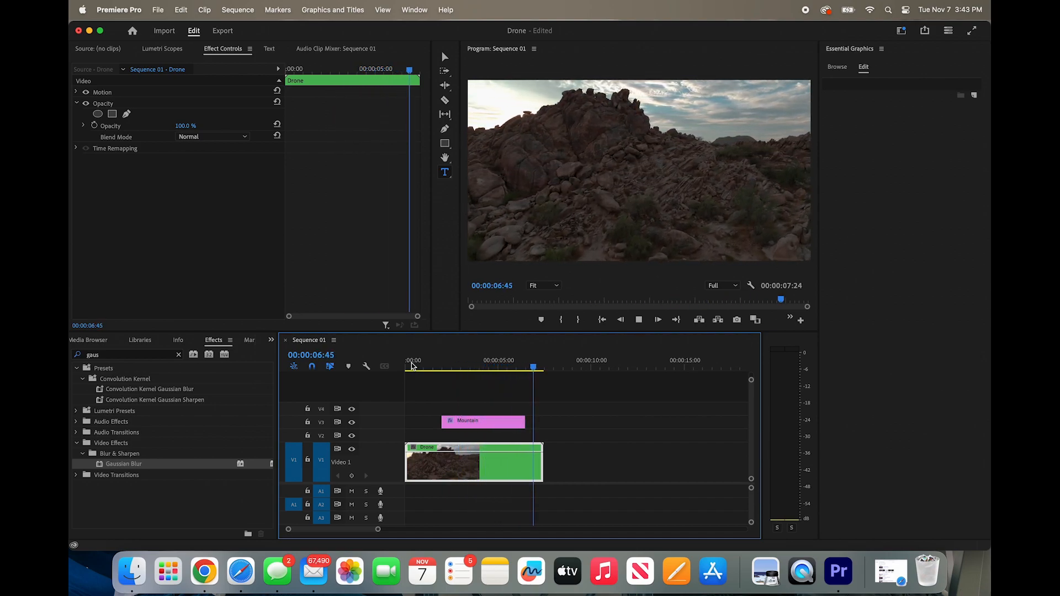
Enable opacity keyframing for the title clip at its start, 00:00:01:49
{"action": "left_click", "coordinate": [434, 368]}
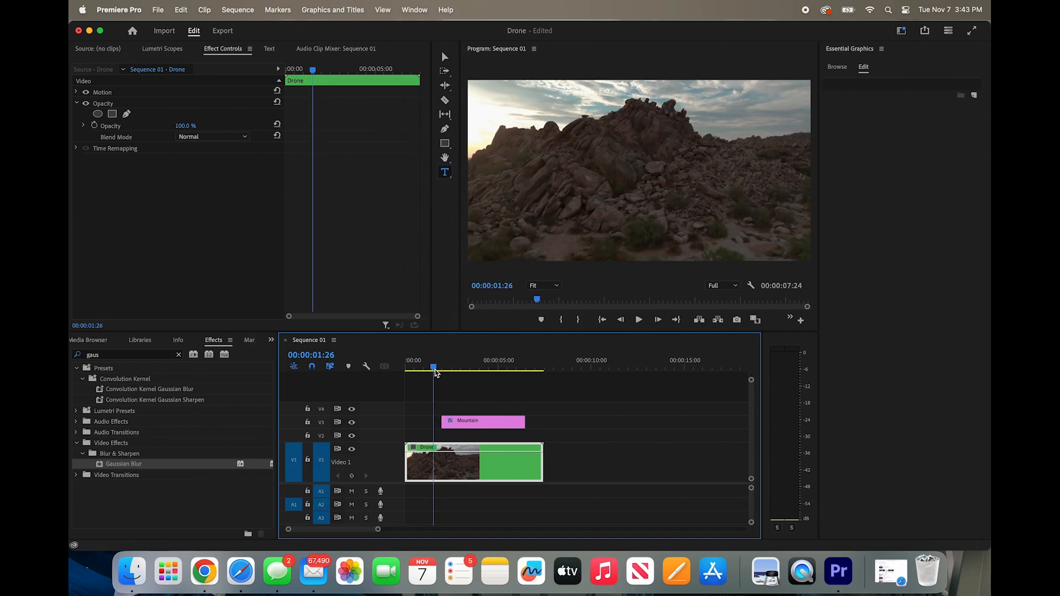
{"action": "left_click_drag", "start_coordinate": [435, 370], "coordinate": [444, 371]}
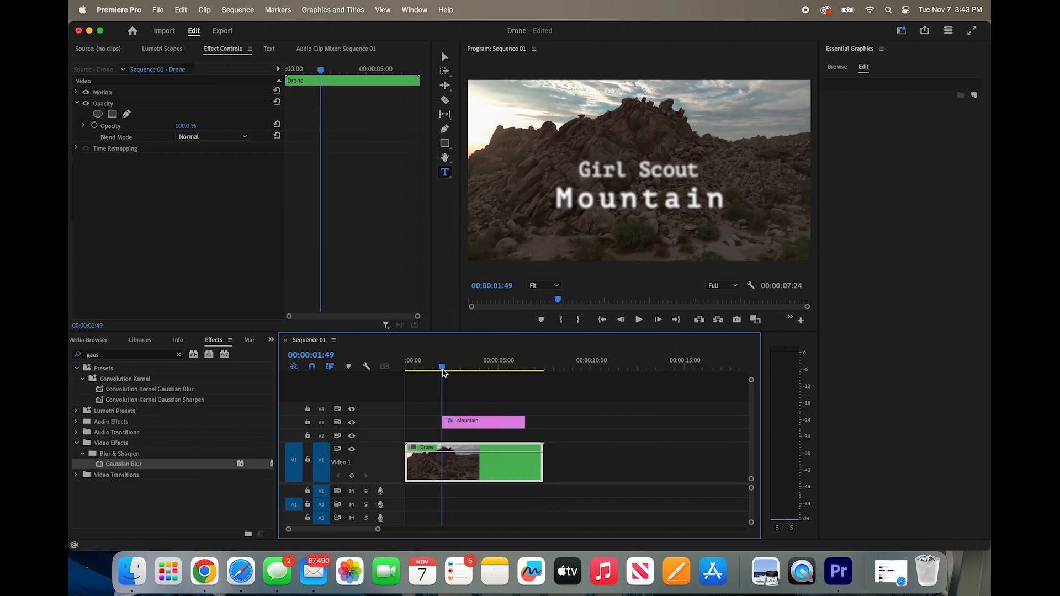
{"action": "left_click", "coordinate": [462, 428]}
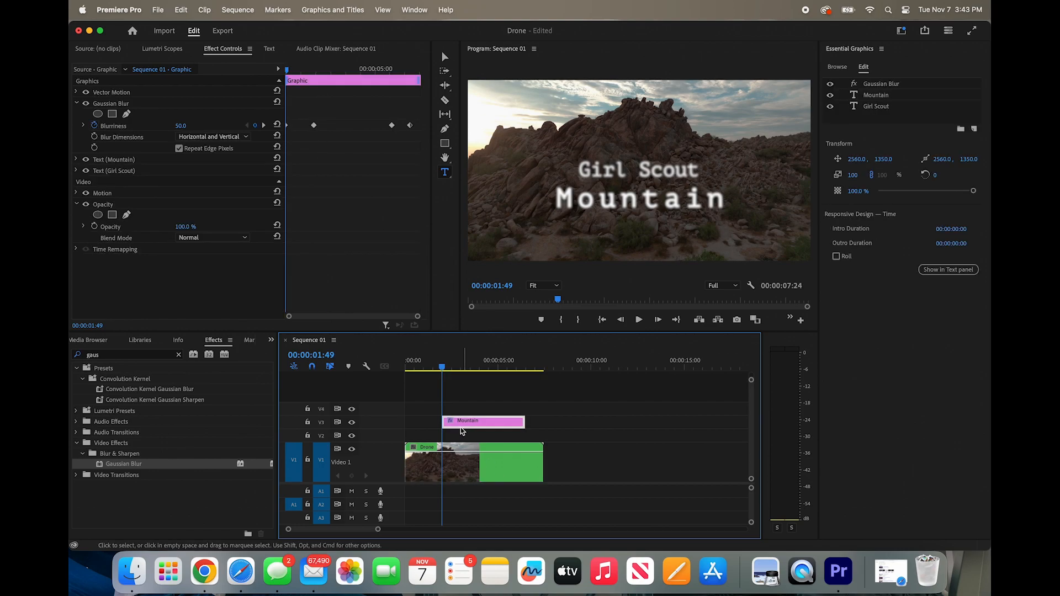
{"action": "left_click", "coordinate": [77, 205]}
{"action": "left_click", "coordinate": [77, 205]}
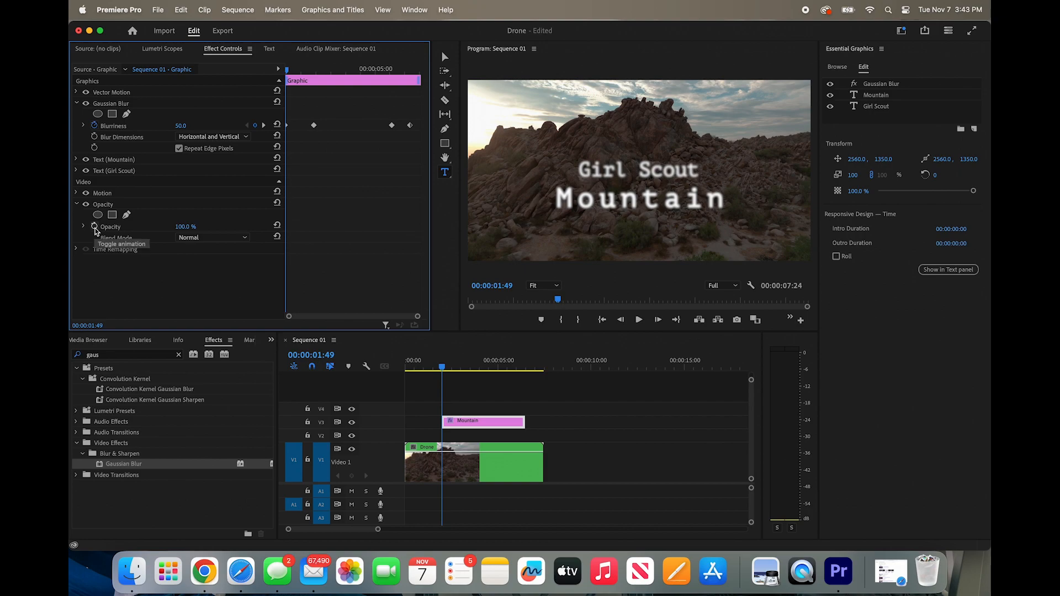
{"action": "left_click", "coordinate": [95, 229]}
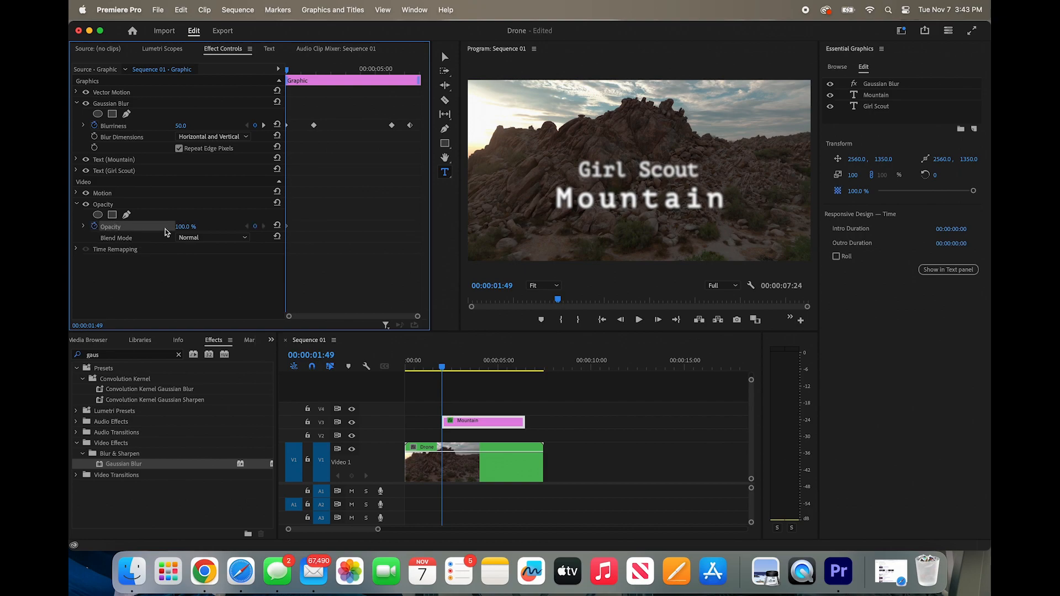
{"action": "key", "text": "Right"}
{"action": "key", "text": "Right"}
{"action": "key", "text": "Right"}
{"action": "key", "text": "Right"}
{"action": "key", "text": "Right"}
{"action": "key", "text": "Right"}
{"action": "key", "text": "Right"}
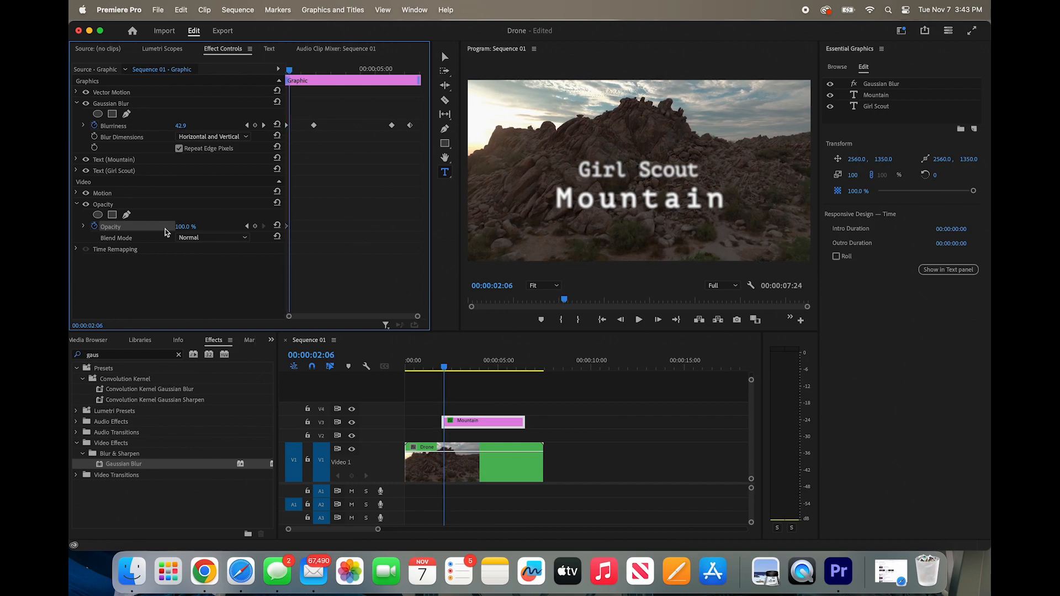
{"action": "left_click_drag", "start_coordinate": [306, 69], "coordinate": [285, 69]}
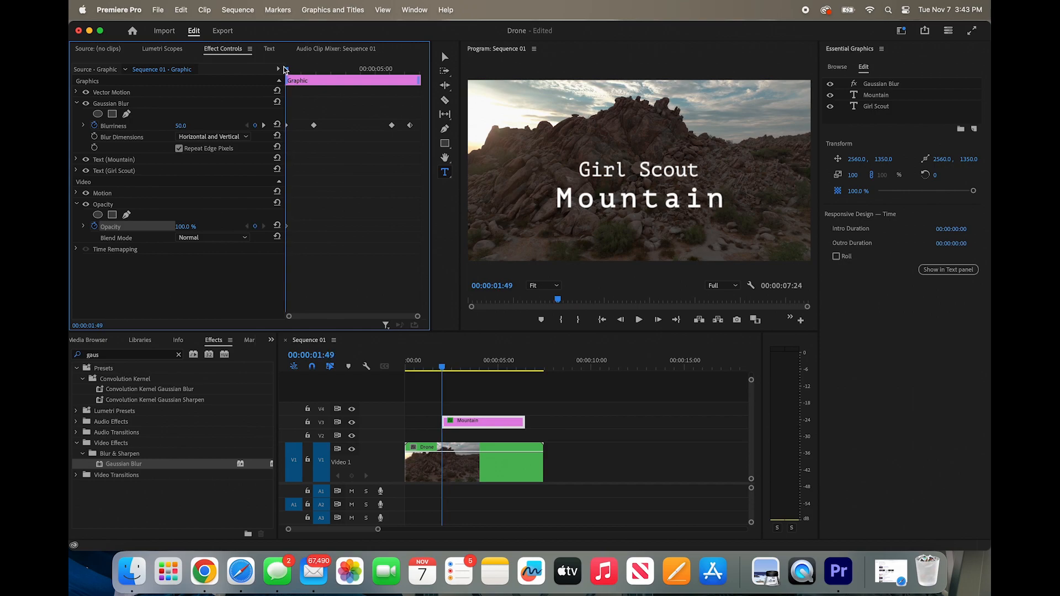
Add an opacity keyframe of 100% ten frames after the title's start, at 00:00:02:09
{"action": "key", "text": "Right"}
{"action": "key", "text": "Right"}
{"action": "key", "text": "Right"}
{"action": "key", "text": "Right"}
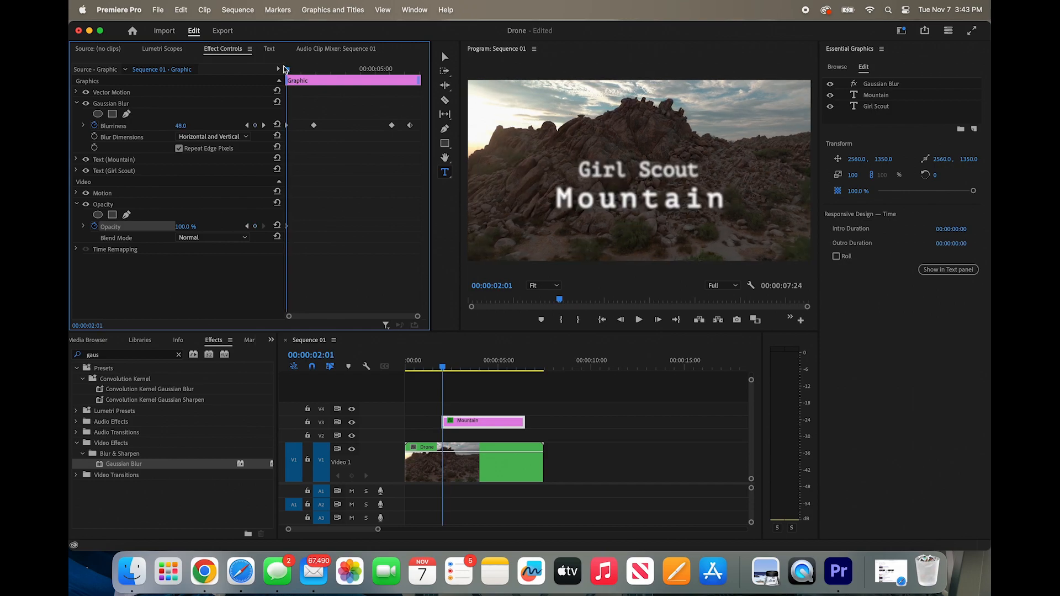
{"action": "key", "text": "Right"}
{"action": "key", "text": "Right"}
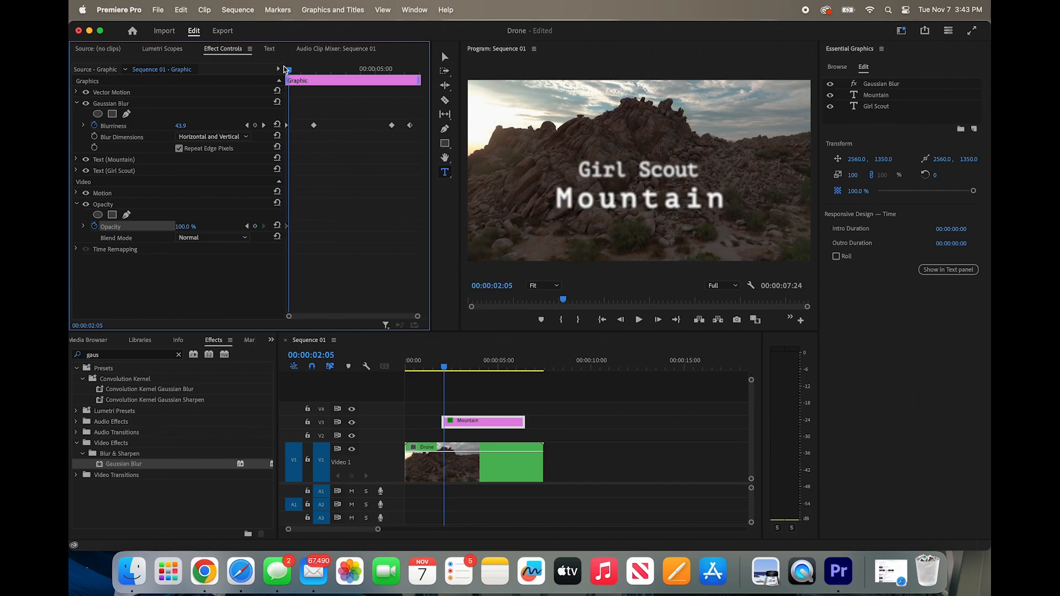
{"action": "key", "text": "Right"}
{"action": "key", "text": "Right"}
{"action": "key", "text": "Right"}
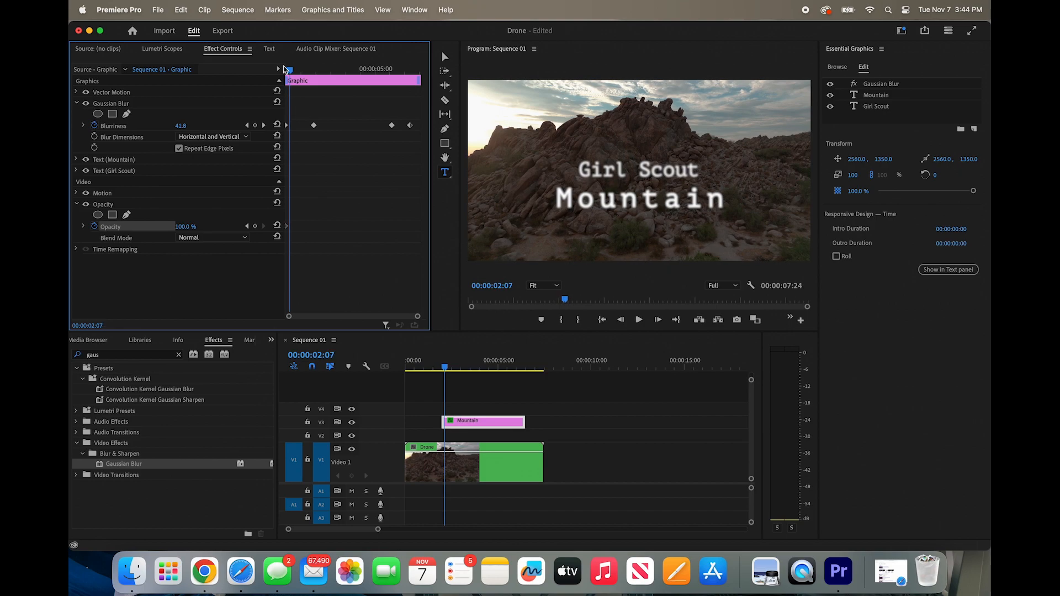
{"action": "key", "text": "Right"}
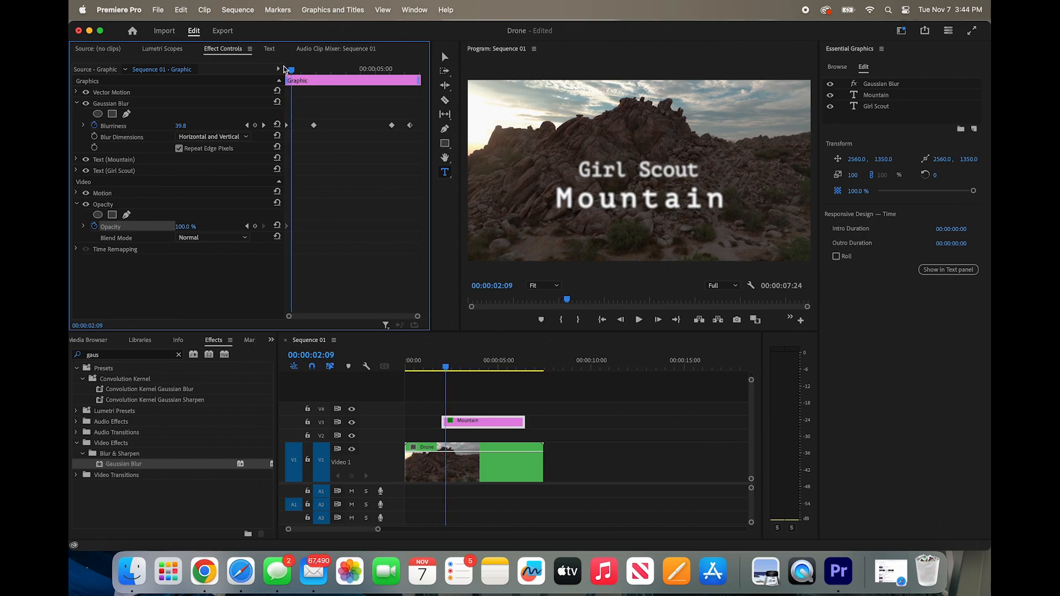
{"action": "left_click", "coordinate": [259, 227]}
Set the title's opacity keyframe at 00:00:01:49 to 0%
{"action": "scroll", "coordinate": [316, 247], "scroll_direction": "up", "scroll_amount": 2}
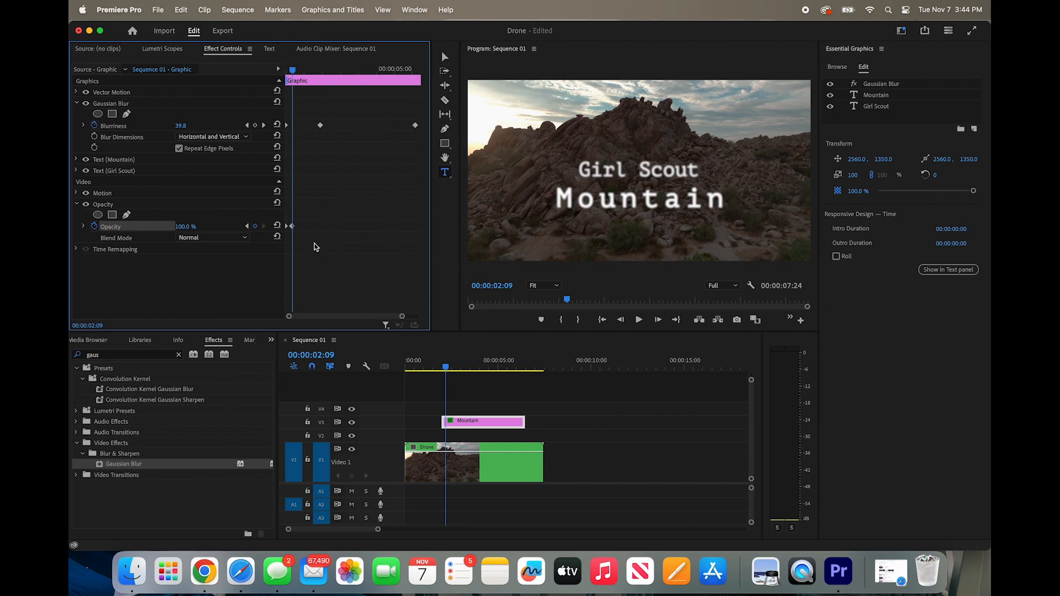
{"action": "scroll", "coordinate": [316, 247], "scroll_direction": "up", "scroll_amount": 3}
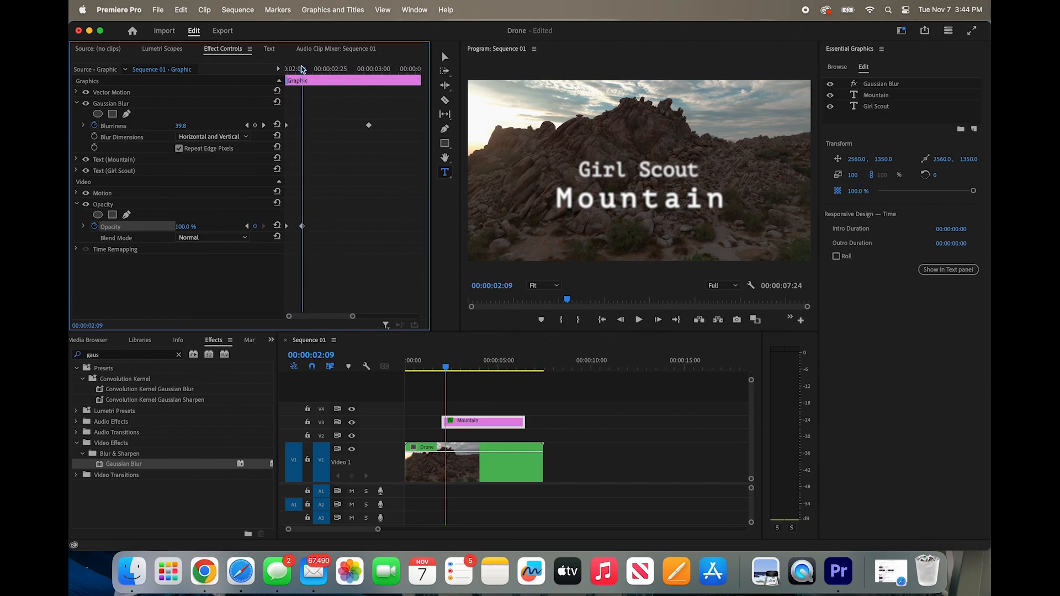
{"action": "left_click_drag", "start_coordinate": [302, 69], "coordinate": [281, 67]}
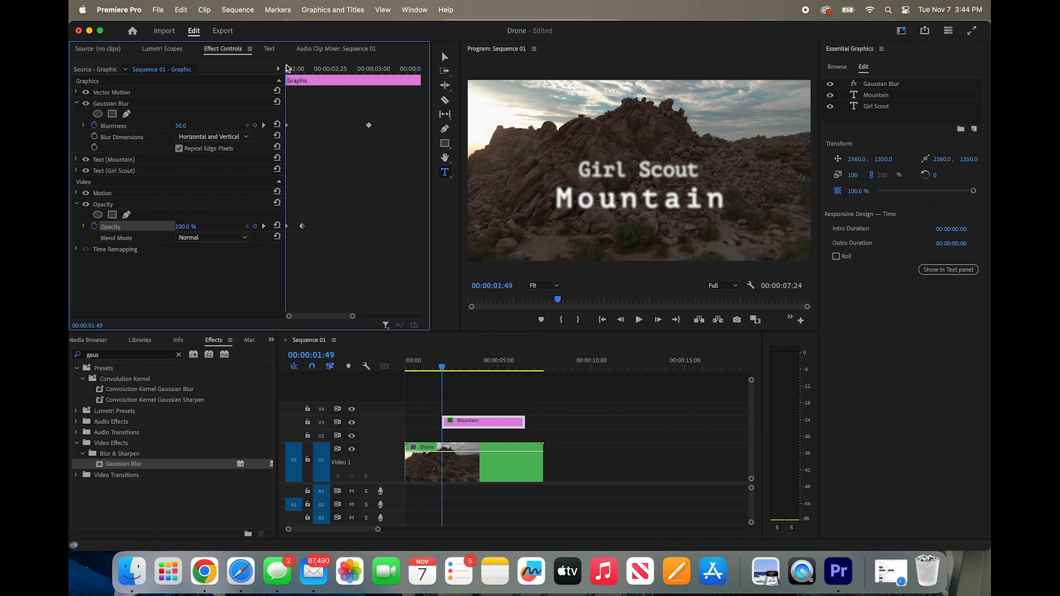
{"action": "left_click", "coordinate": [190, 226]}
{"action": "type", "text": "0"}
{"action": "key", "text": "Return"}
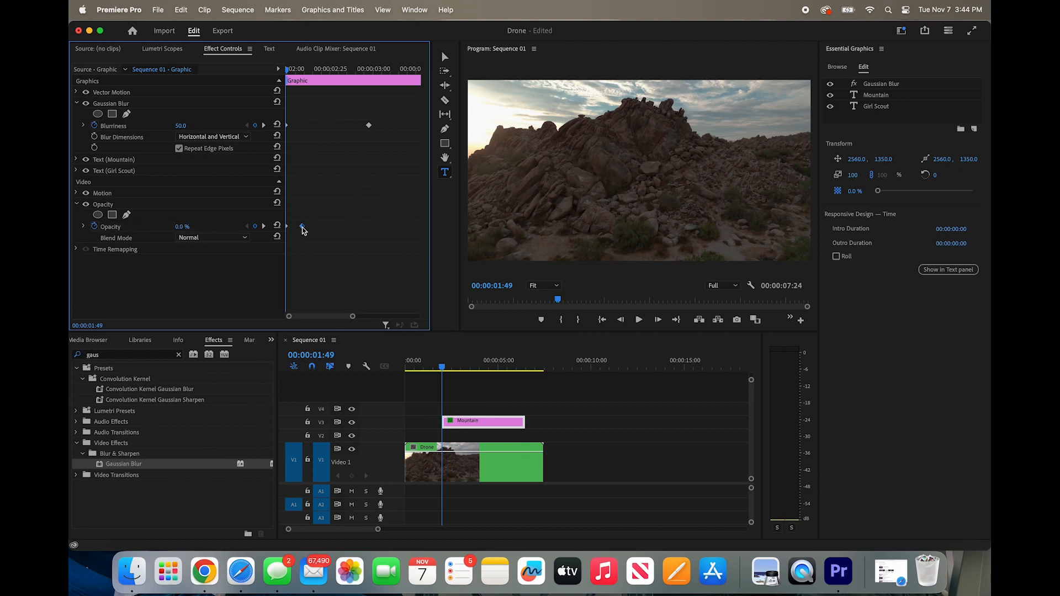
{"action": "left_click", "coordinate": [190, 225]}
Check the opacity at the 00:00:02:09 keyframe, and play the title from its start to preview the combined fade and blur
{"action": "left_click", "coordinate": [307, 67]}
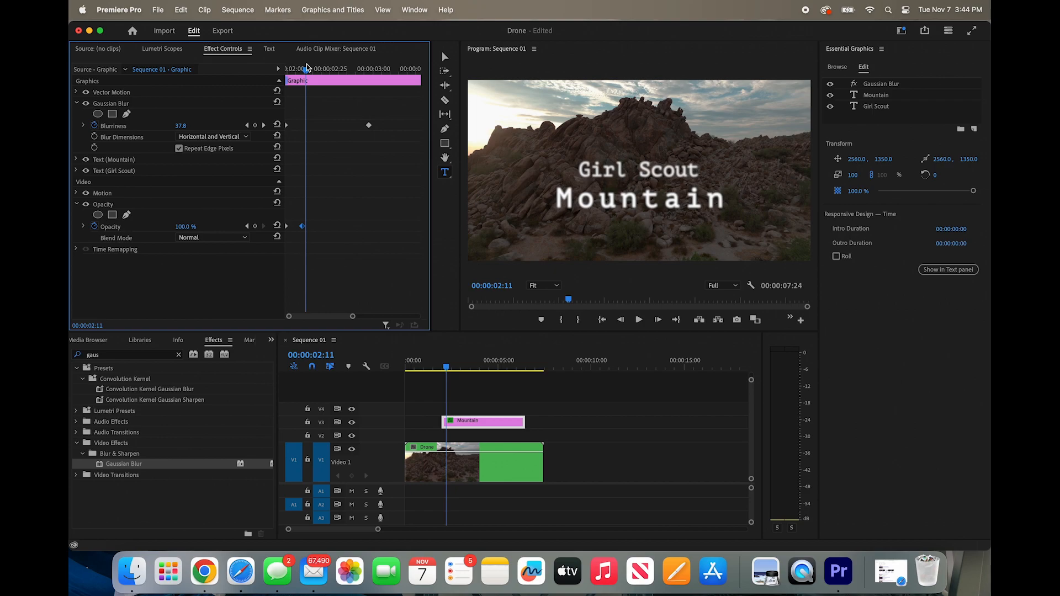
{"action": "key", "text": "Left"}
{"action": "key", "text": "Left"}
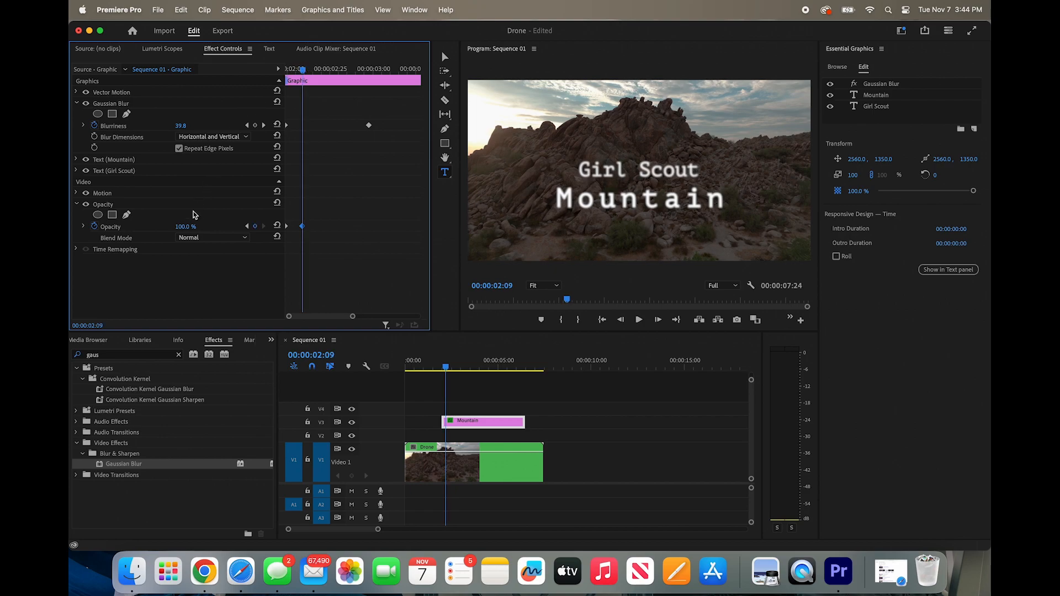
{"action": "left_click_drag", "start_coordinate": [302, 71], "coordinate": [272, 75]}
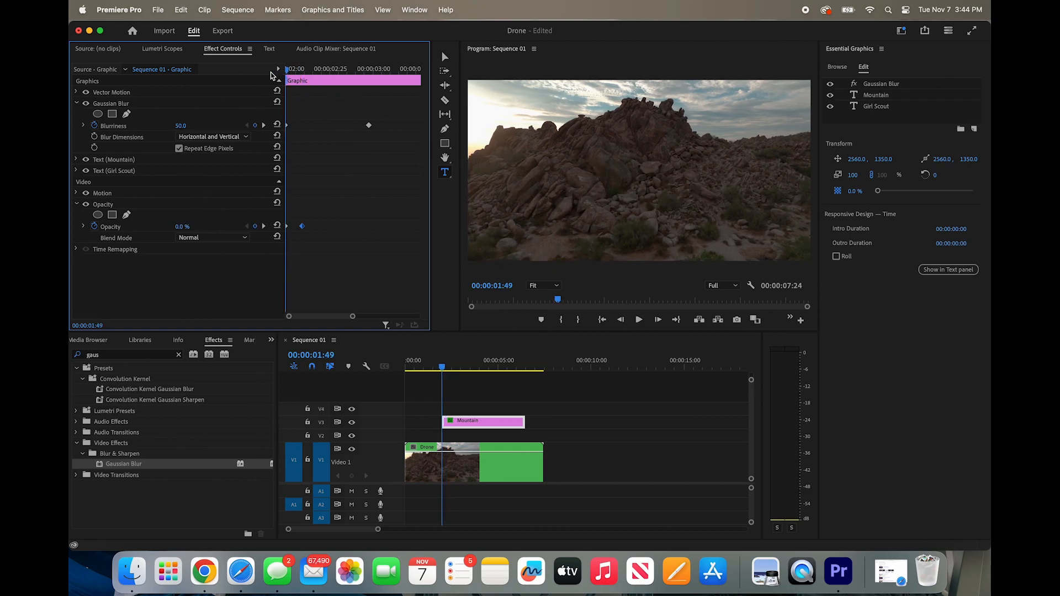
{"action": "key", "text": "space"}
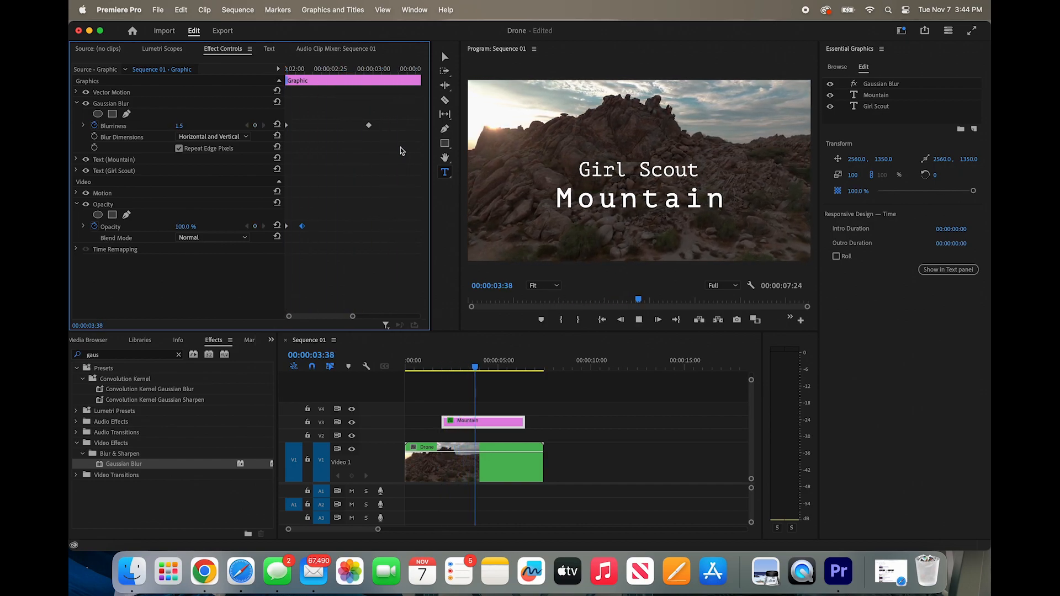
{"action": "key", "text": "space"}
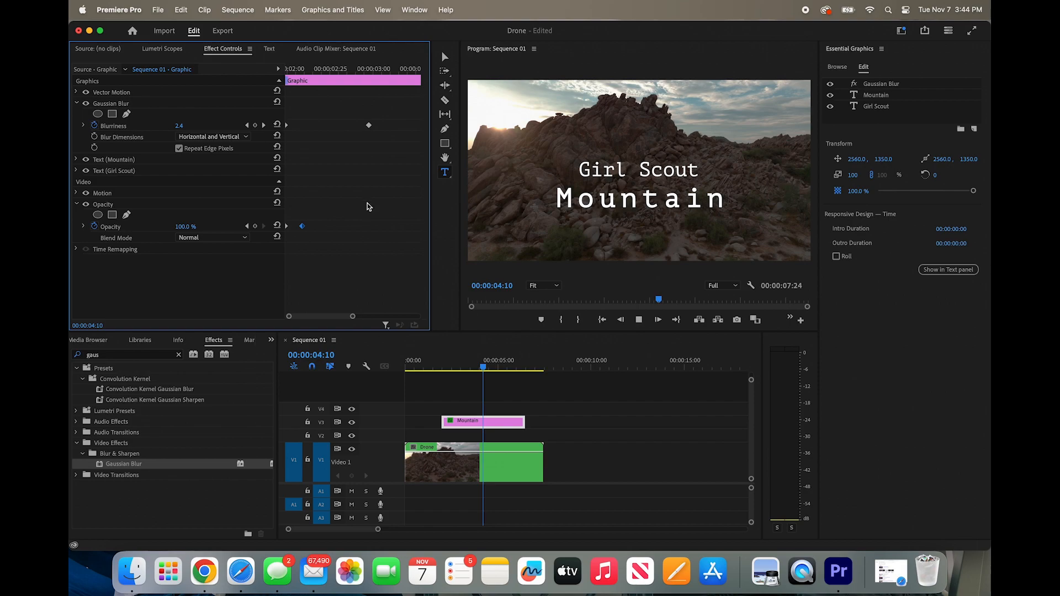
{"action": "key", "text": "space"}
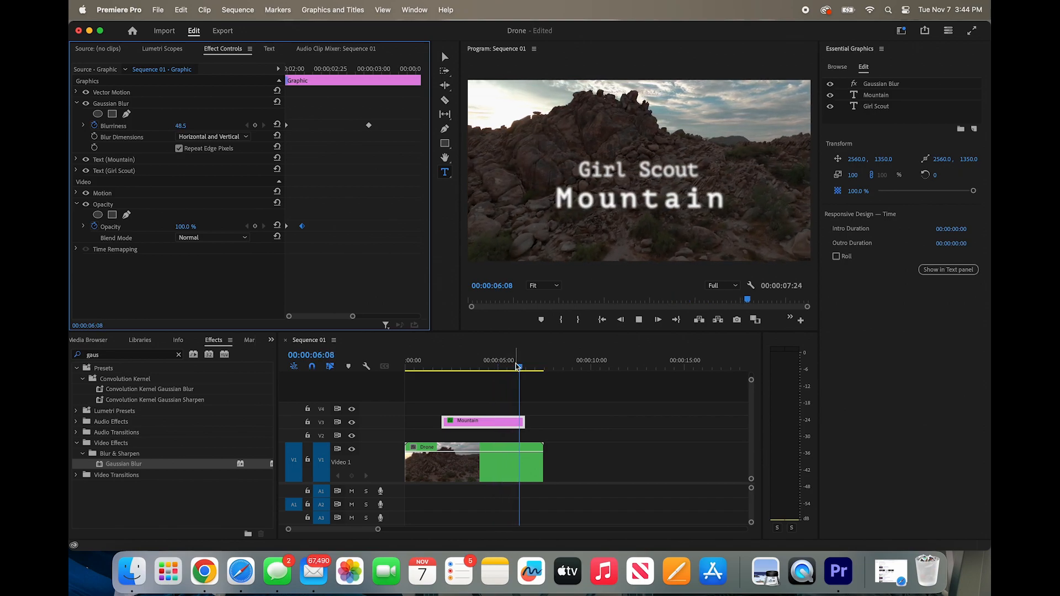
Stop playback and add an opacity keyframe of 100% to the title clip at its end, 00:00:06:24
{"action": "key", "text": "space"}
{"action": "left_click_drag", "start_coordinate": [534, 366], "coordinate": [526, 367]}
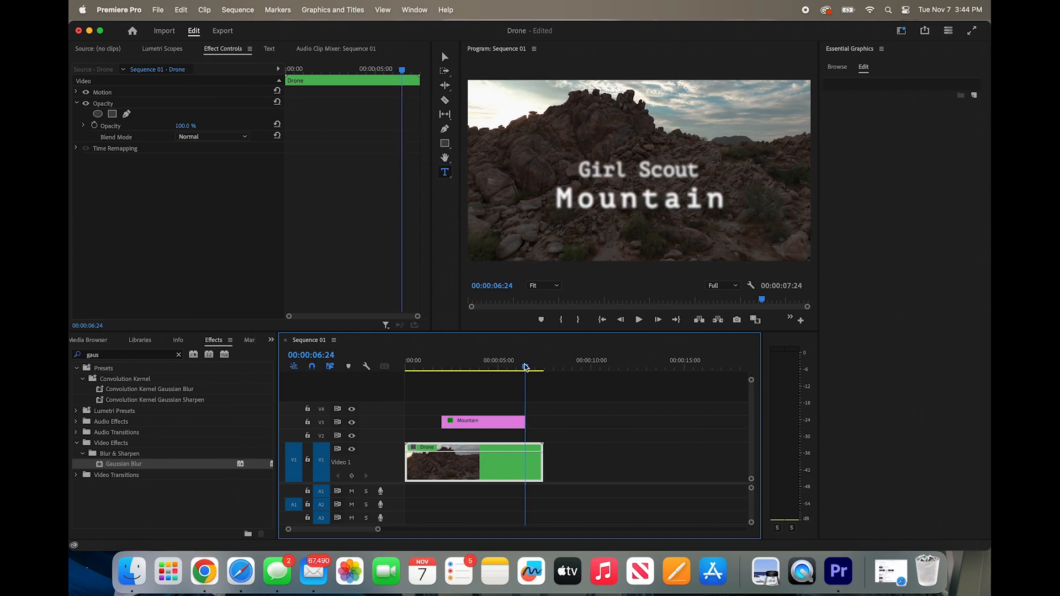
{"action": "left_click", "coordinate": [517, 423]}
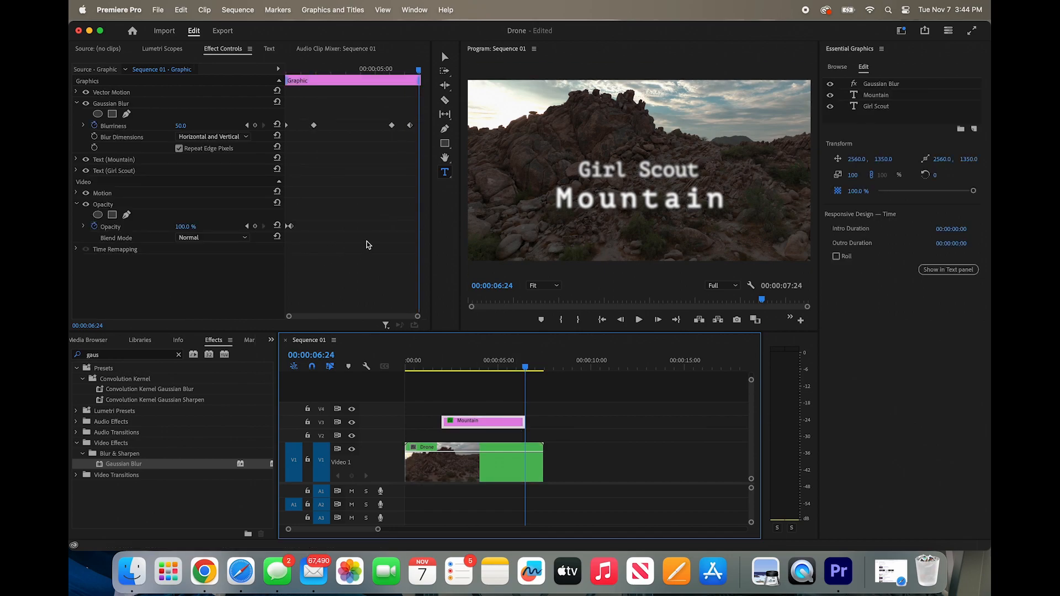
{"action": "left_click", "coordinate": [255, 225]}
Add an opacity keyframe of 100% ten frames before the title's end, at 00:00:06:14
{"action": "key", "text": "Left"}
{"action": "key", "text": "Left"}
{"action": "key", "text": "Left"}
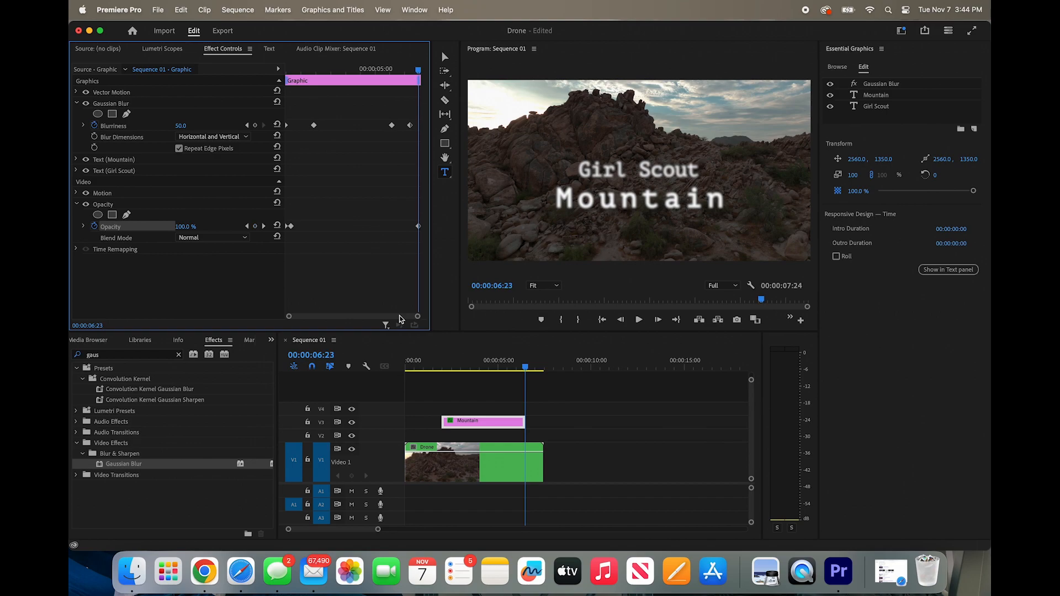
{"action": "key", "text": "Left"}
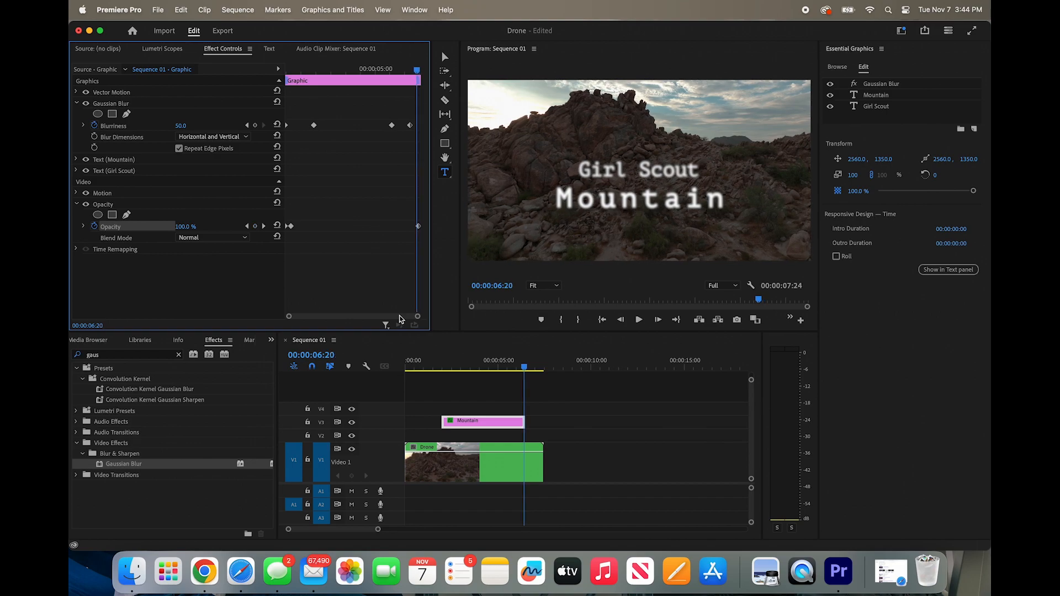
{"action": "key", "text": "Left"}
{"action": "key", "text": "Left"}
{"action": "key", "text": "Left"}
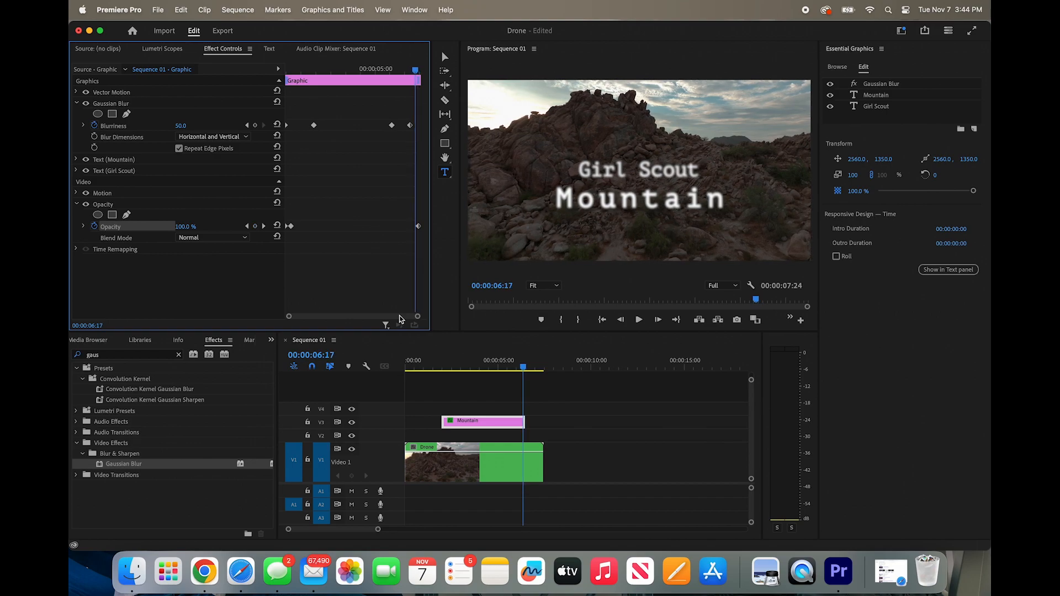
{"action": "key", "text": "Left"}
{"action": "key", "text": "Left"}
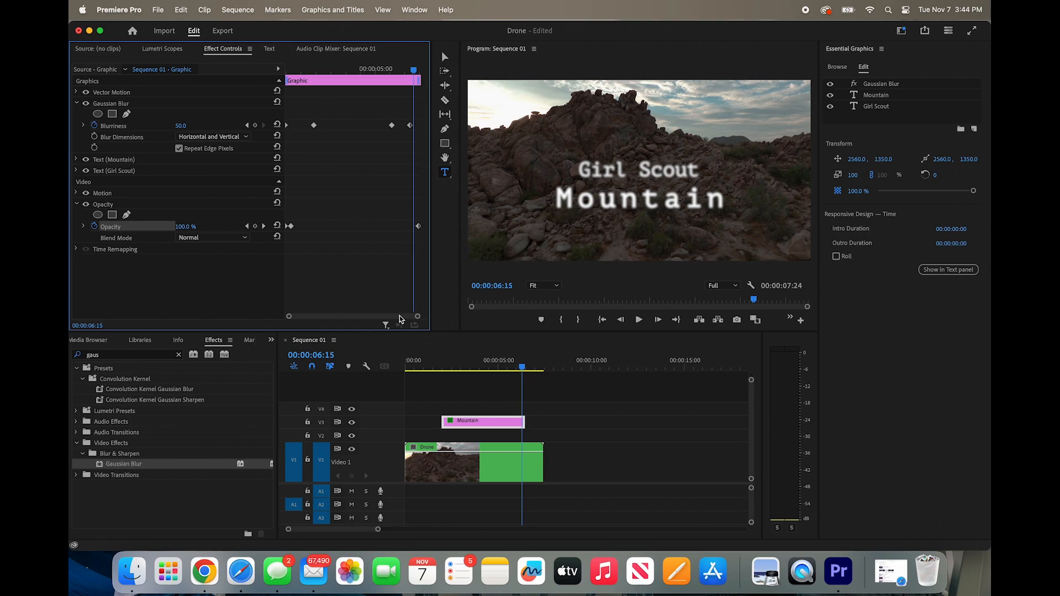
{"action": "key", "text": "Left"}
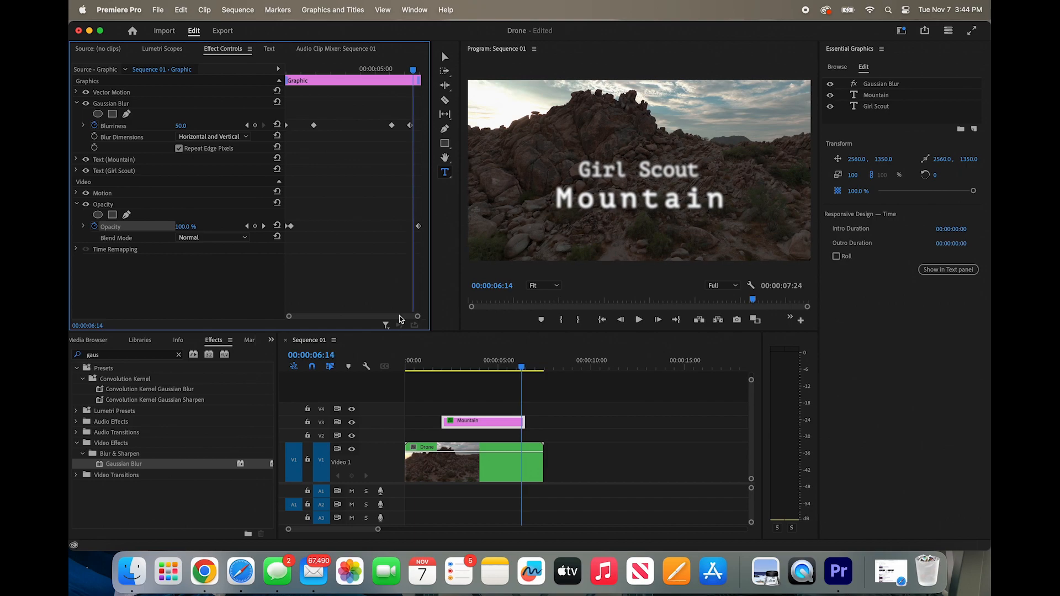
{"action": "left_click", "coordinate": [256, 226]}
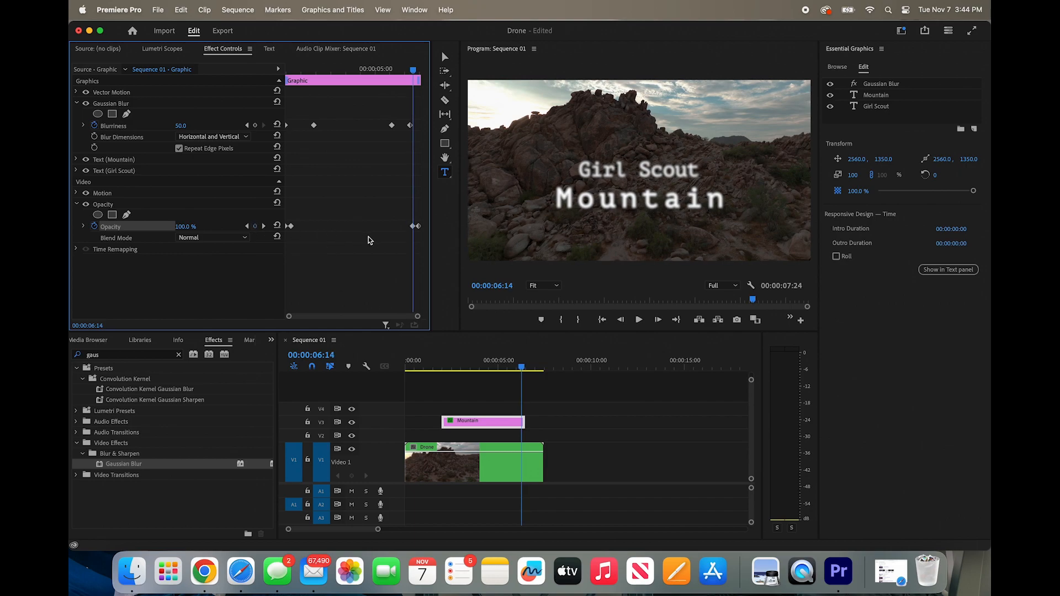
Try to set the title's end opacity keyframe to 0% while at 00:00:06:14, and undo the change
{"action": "left_click", "coordinate": [418, 227]}
{"action": "left_click", "coordinate": [190, 226]}
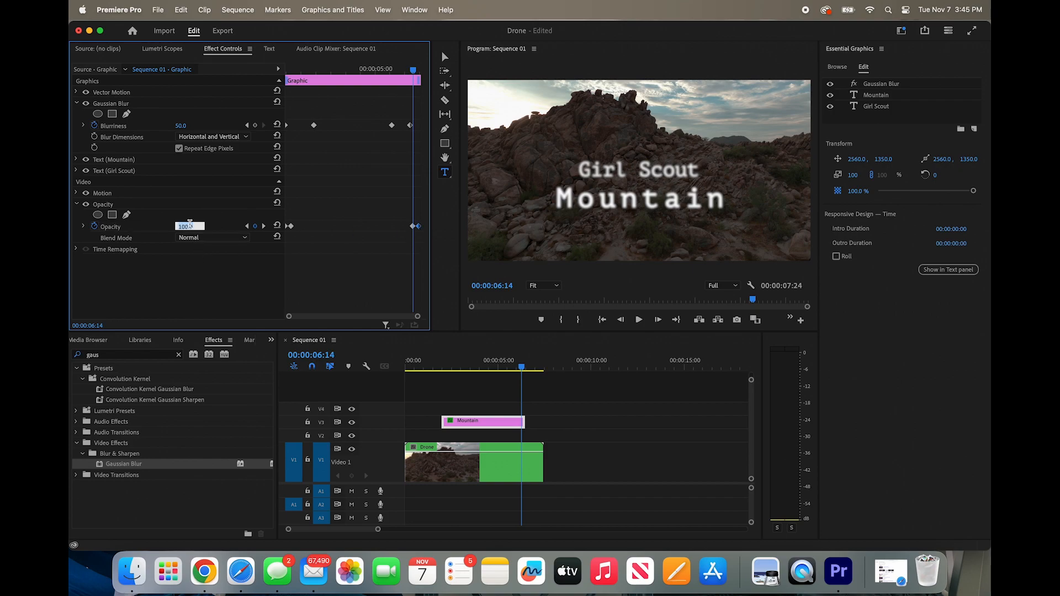
{"action": "type", "text": "0"}
{"action": "key", "text": "Return"}
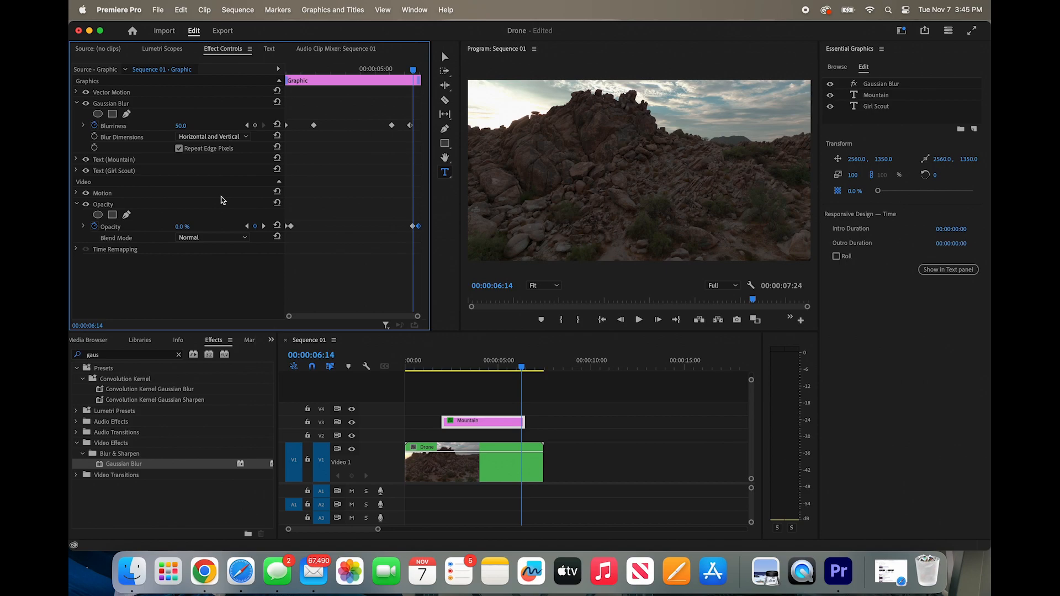
{"action": "scroll", "coordinate": [339, 222], "scroll_direction": "up", "scroll_amount": 5}
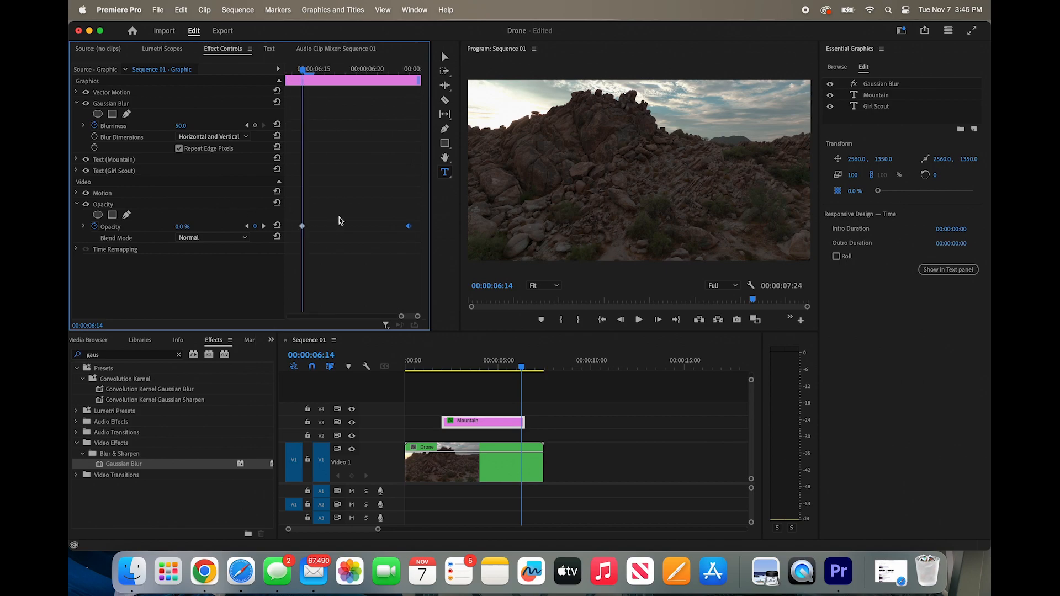
{"action": "key", "text": "super+z"}
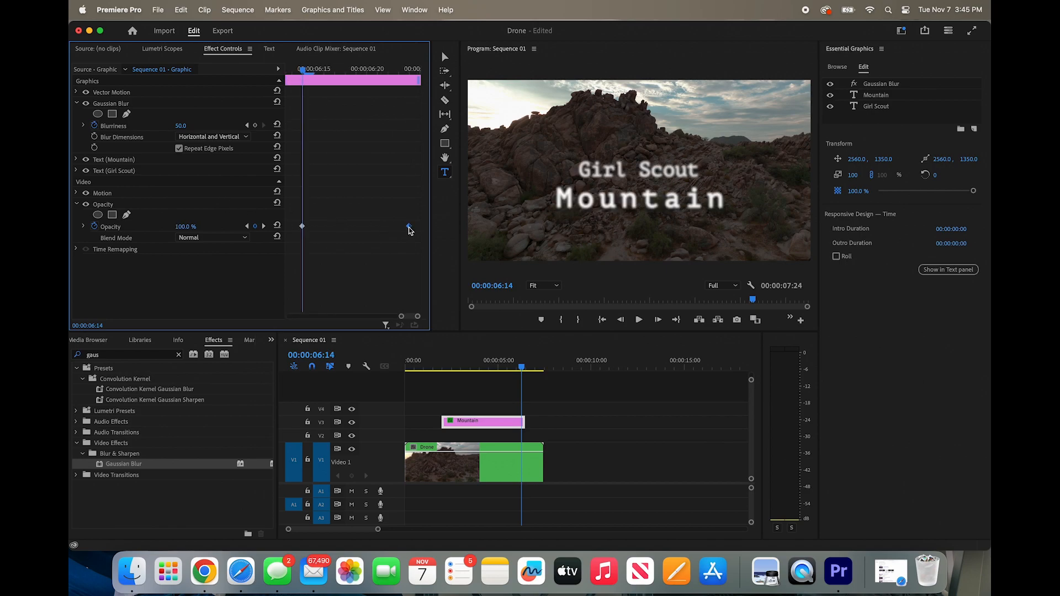
Set the title's last opacity keyframe, at 00:00:06:24, to 0%
{"action": "left_click", "coordinate": [408, 67]}
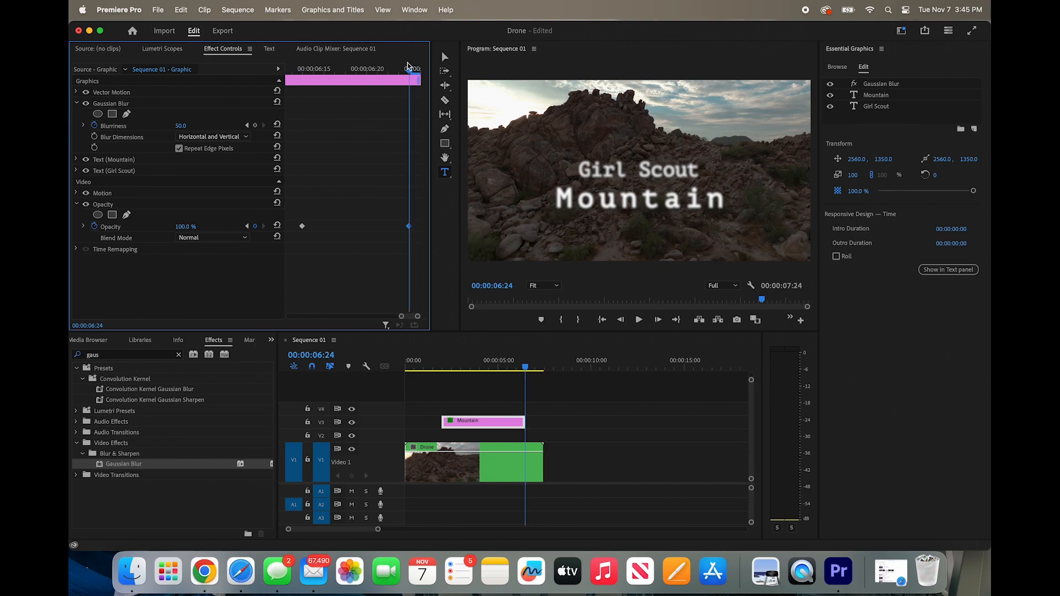
{"action": "left_click", "coordinate": [189, 224]}
{"action": "type", "text": "0"}
{"action": "key", "text": "Return"}
Play the sequence to preview the title's complete blur and opacity animation in and out
{"action": "mouse_move", "coordinate": [353, 65]}
{"action": "left_mouse_down"}
{"action": "mouse_move", "coordinate": [289, 68]}
{"action": "mouse_move", "coordinate": [350, 69]}
{"action": "left_mouse_up"}
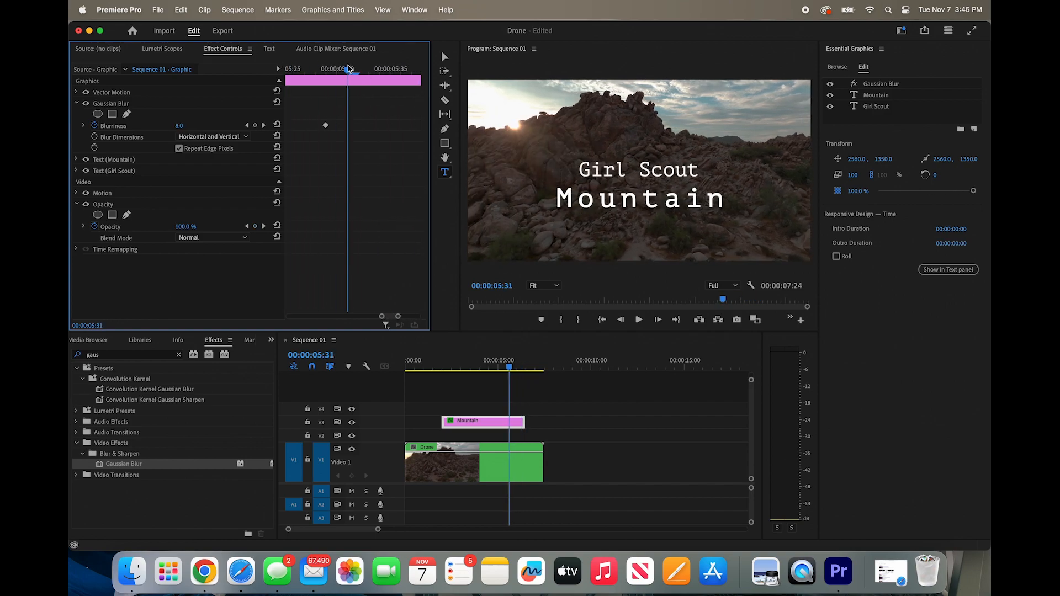
{"action": "key", "text": "minus"}
{"action": "key", "text": "minus"}
{"action": "key", "text": "minus"}
{"action": "key", "text": "minus"}
{"action": "key", "text": "minus"}
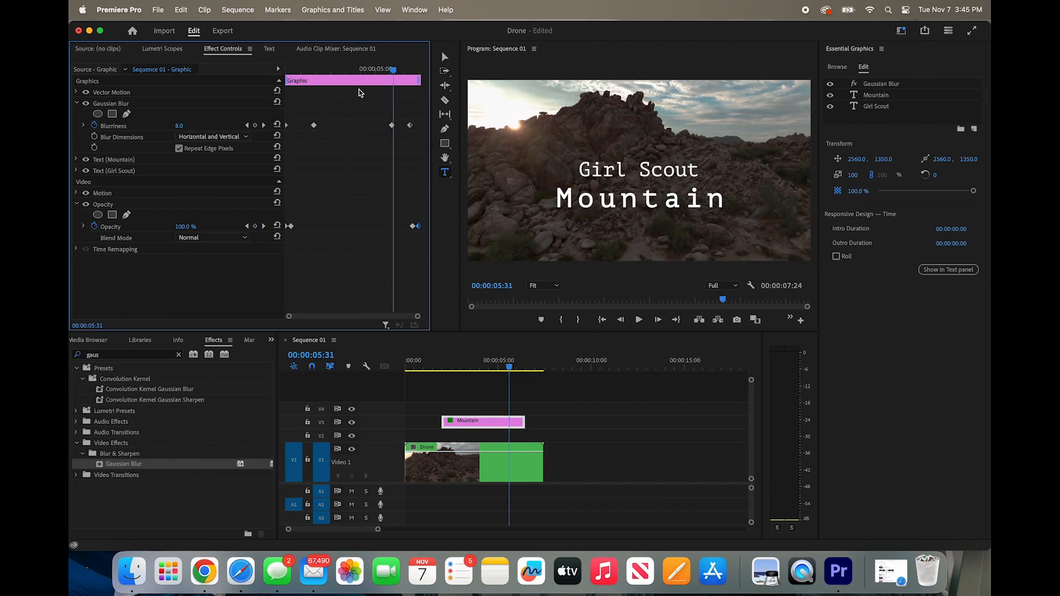
{"action": "left_click_drag", "start_coordinate": [355, 67], "coordinate": [243, 78]}
{"action": "key", "text": "space"}
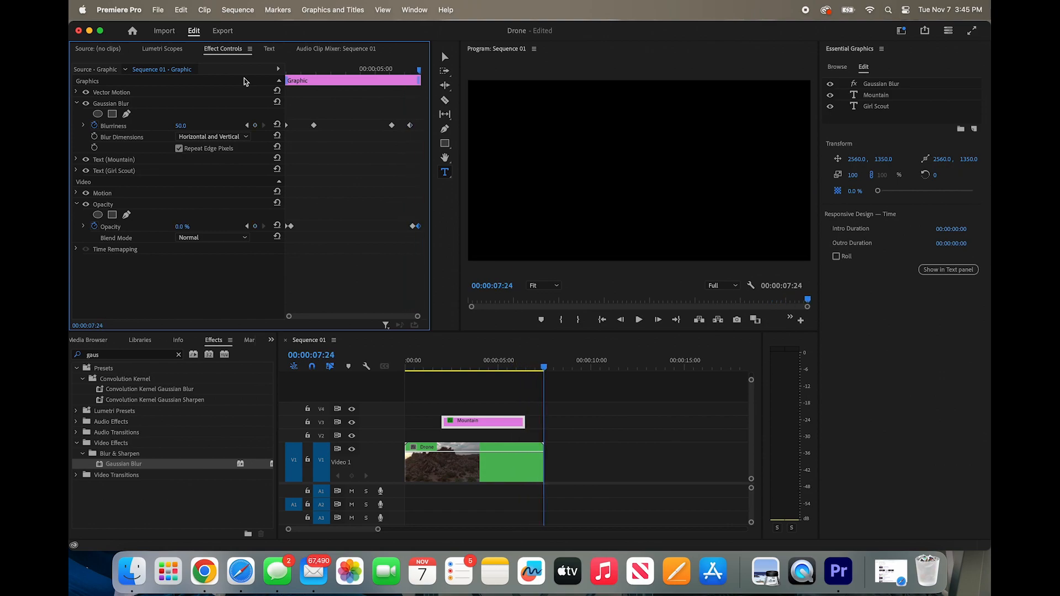
{"action": "key", "text": "space"}
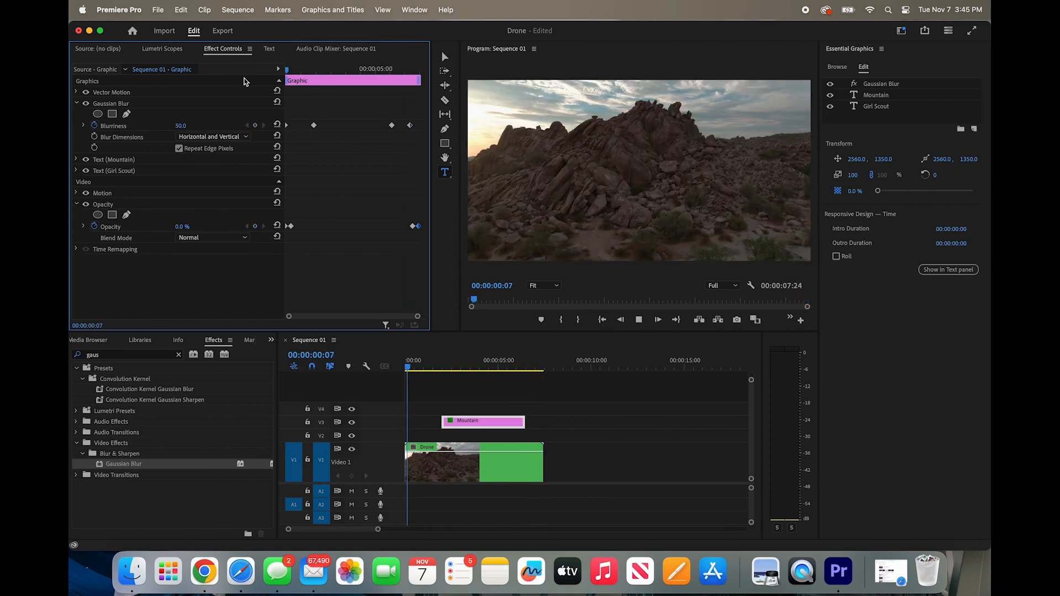